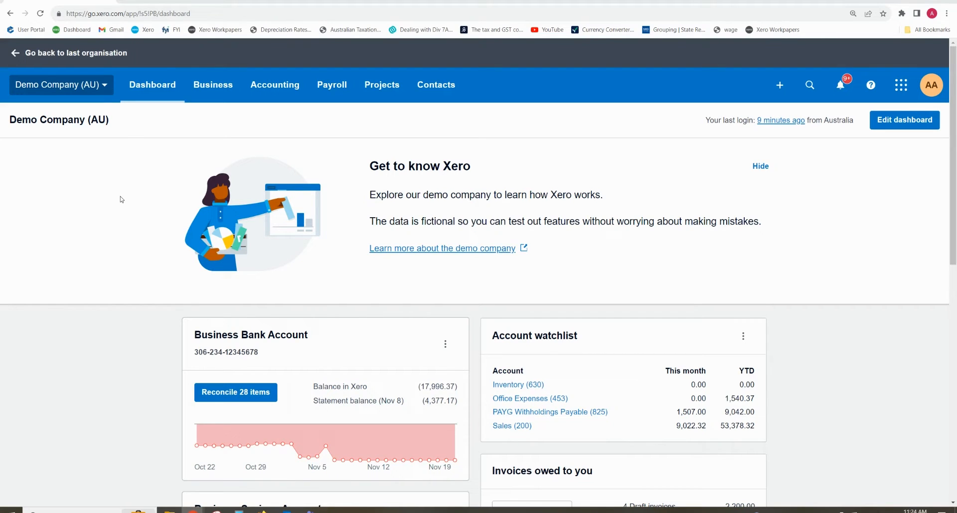
Start a new Paid Parental Leave earnings item in the organisation's payroll settings
{"action": "left_click", "coordinate": [99, 89]}
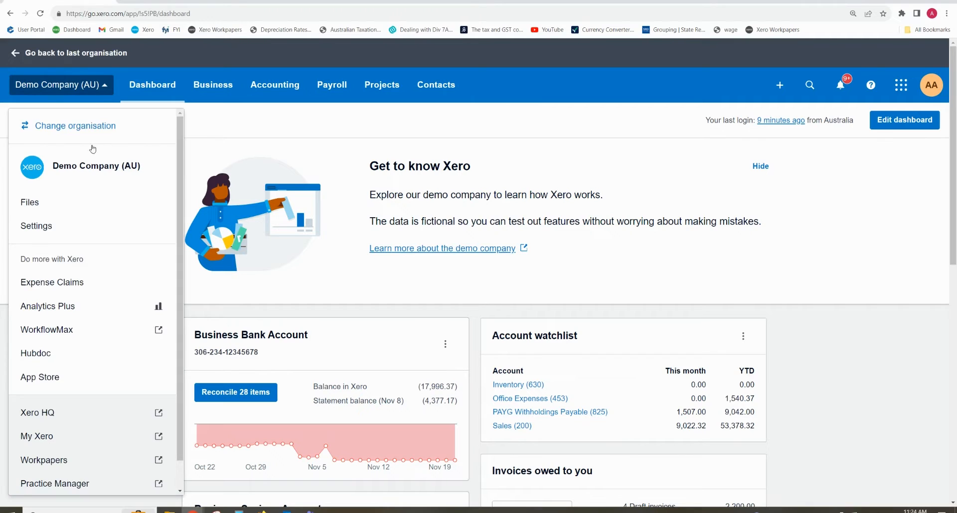
{"action": "left_click", "coordinate": [64, 224]}
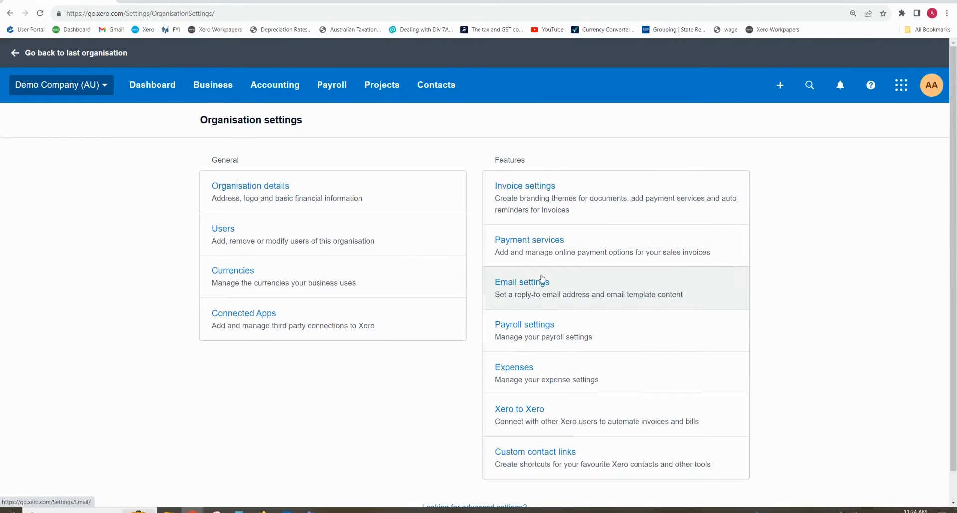
{"action": "left_click", "coordinate": [532, 329]}
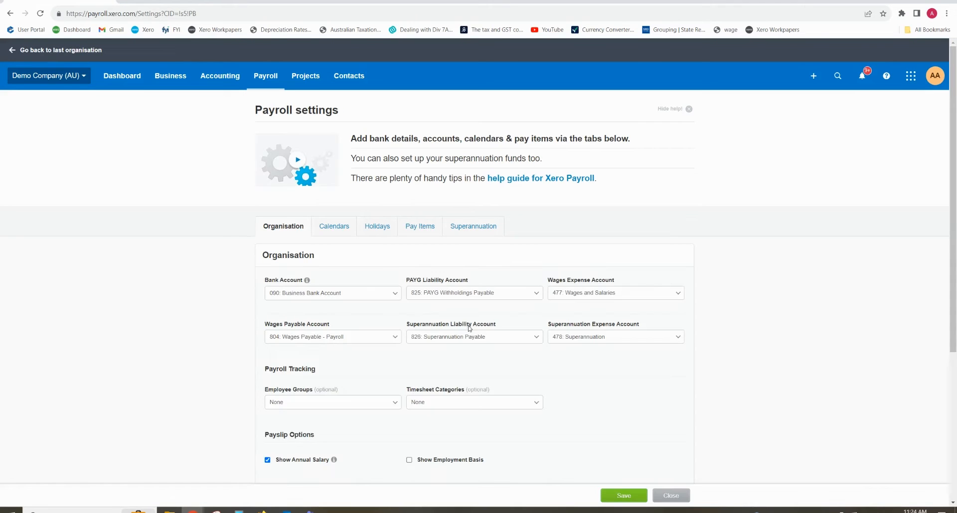
{"action": "left_click", "coordinate": [419, 224]}
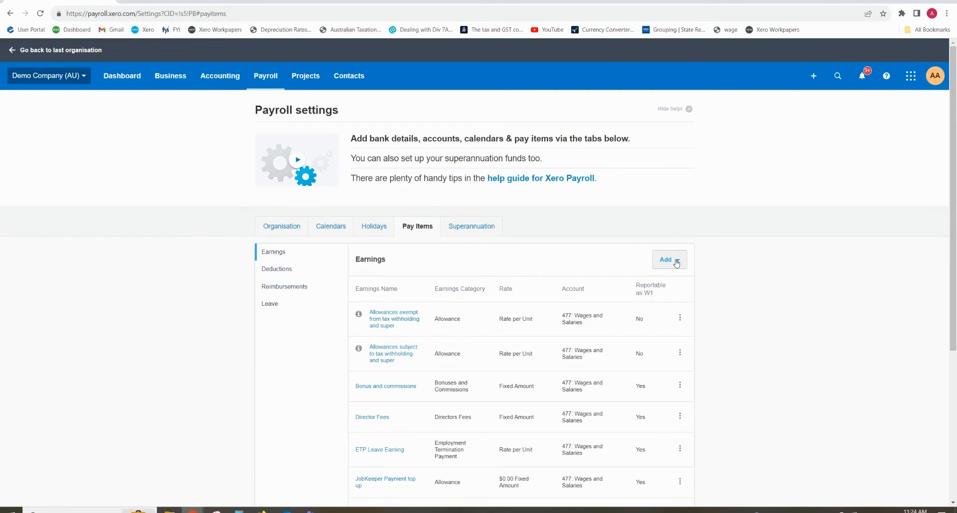
{"action": "left_click", "coordinate": [676, 263]}
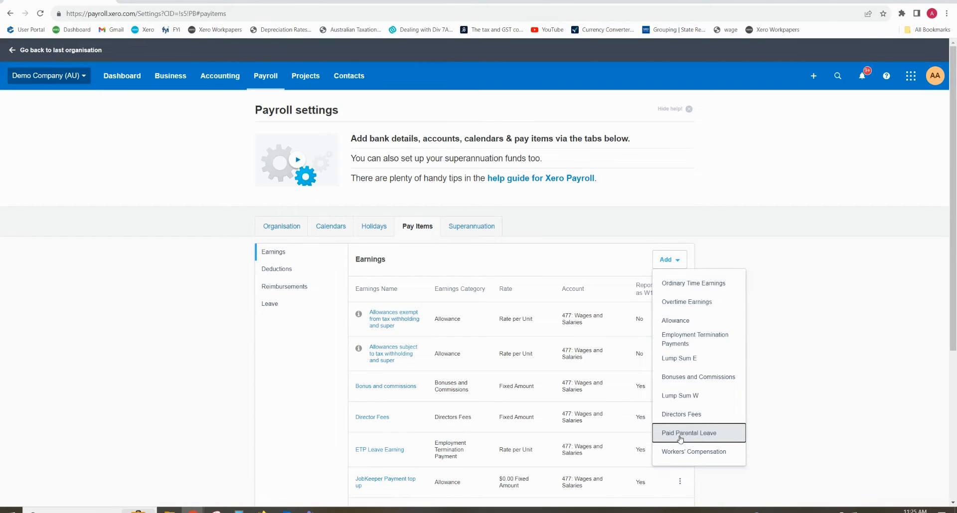
{"action": "left_click", "coordinate": [708, 435]}
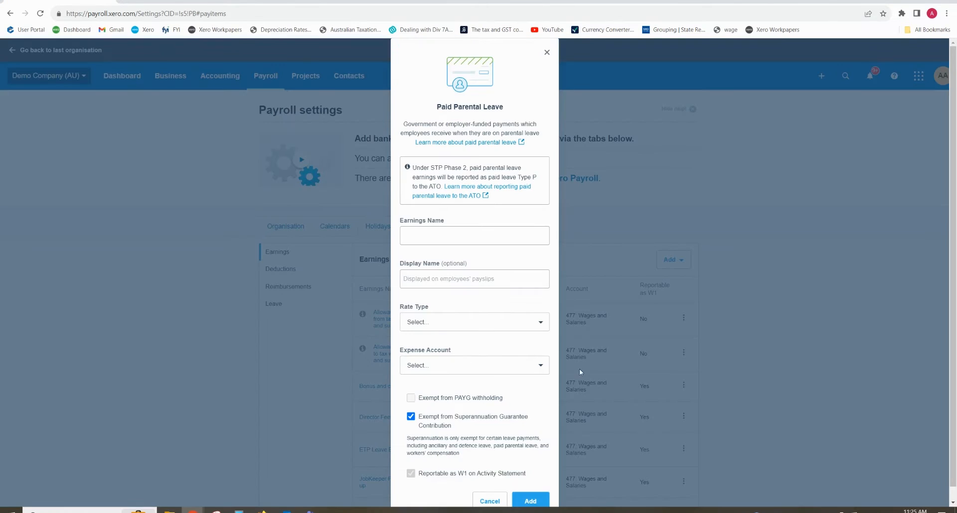
Set the earnings name to Paid Parental Leave and the display name to Maternity Leave
{"action": "left_click", "coordinate": [457, 240]}
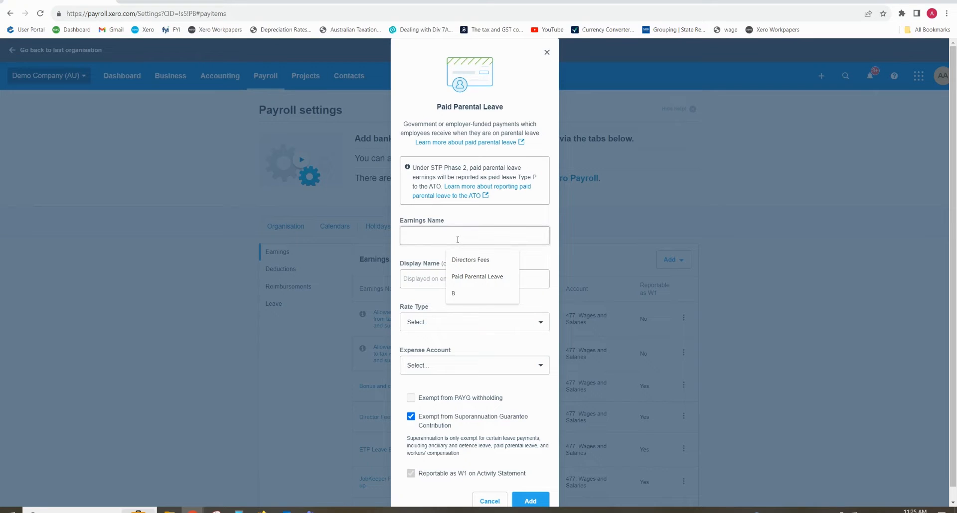
{"action": "left_click", "coordinate": [477, 277]}
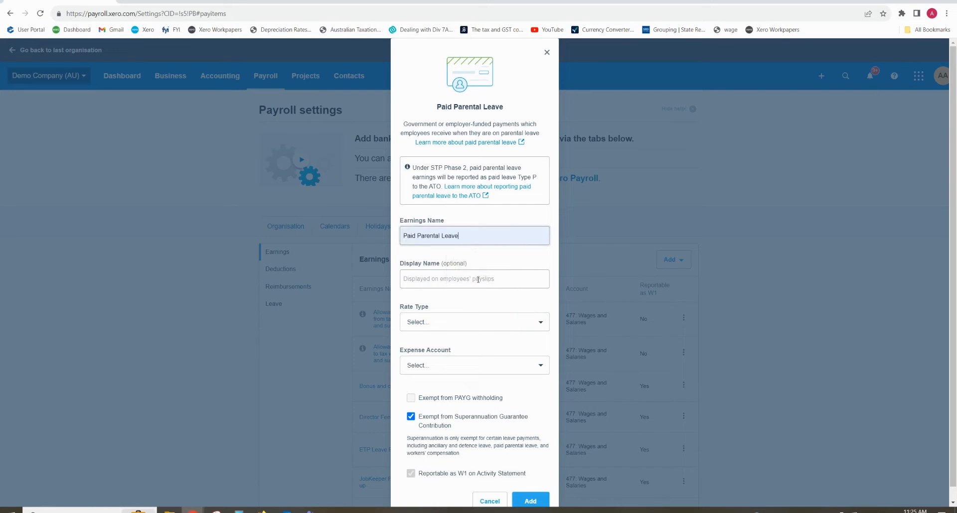
{"action": "left_click", "coordinate": [448, 280]}
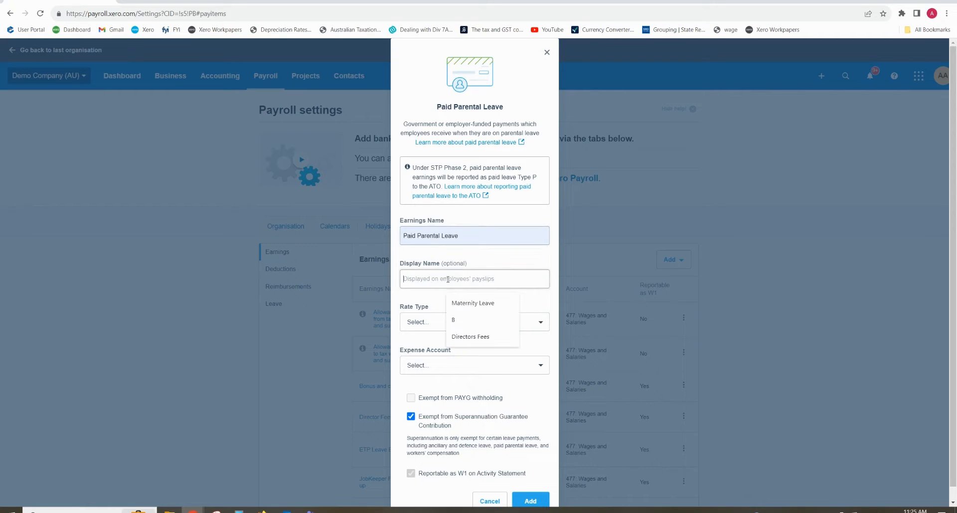
{"action": "left_click", "coordinate": [464, 304]}
Set the rate type to Rate per Unit with Weeks as the type of units
{"action": "left_click", "coordinate": [451, 324]}
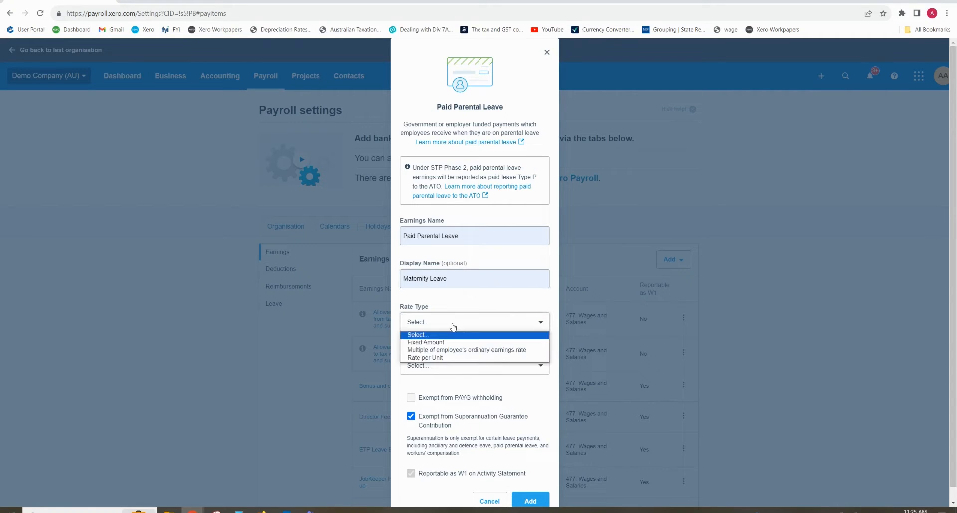
{"action": "left_click", "coordinate": [443, 358]}
{"action": "left_click", "coordinate": [452, 362]}
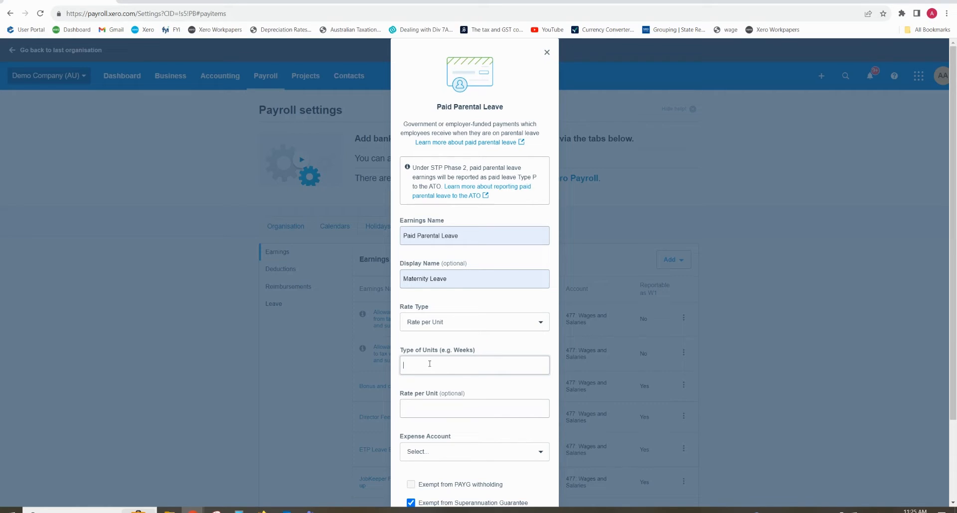
{"action": "type", "text": "Weeks"}
{"action": "left_click", "coordinate": [459, 410]}
Assign expense account 477: Wages and Salaries and add the pay item to the earnings list
{"action": "scroll", "coordinate": [478, 428], "scroll_direction": "down", "scroll_amount": 2}
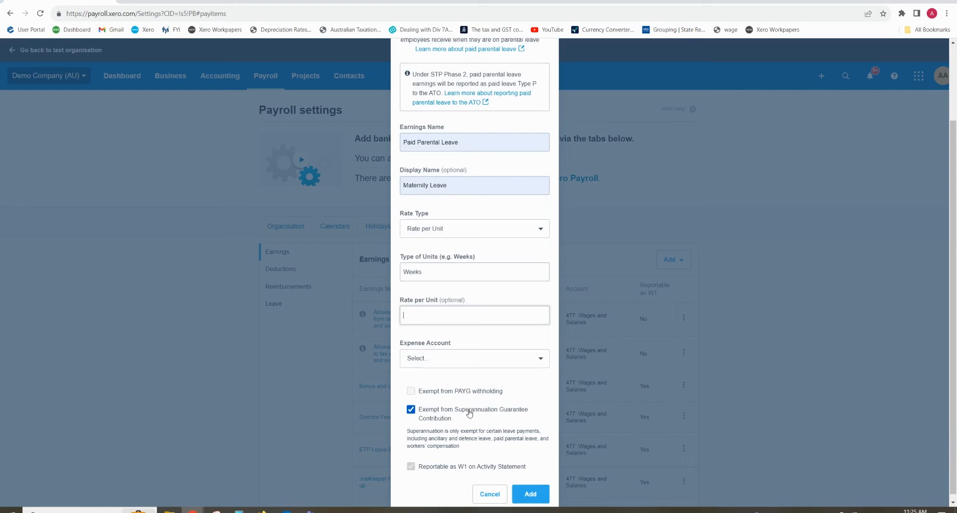
{"action": "left_click", "coordinate": [465, 365]}
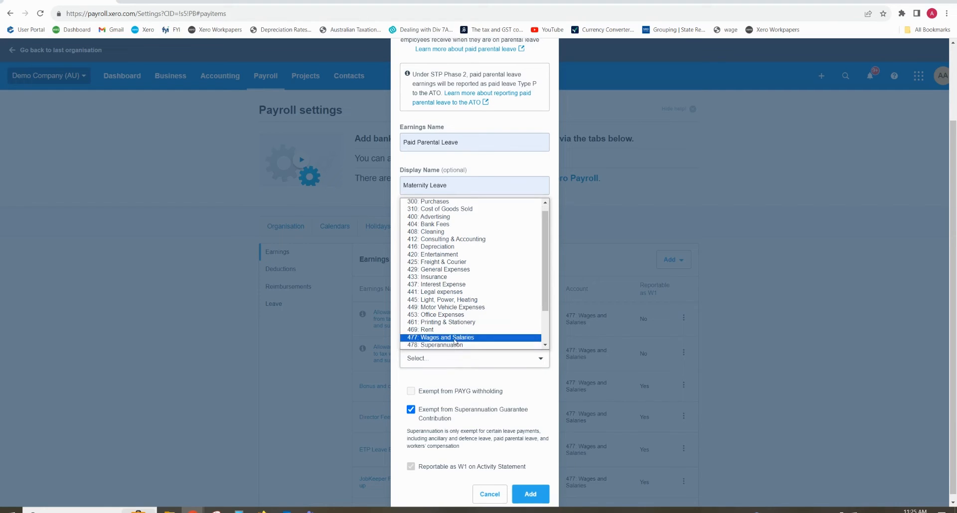
{"action": "left_click", "coordinate": [455, 339]}
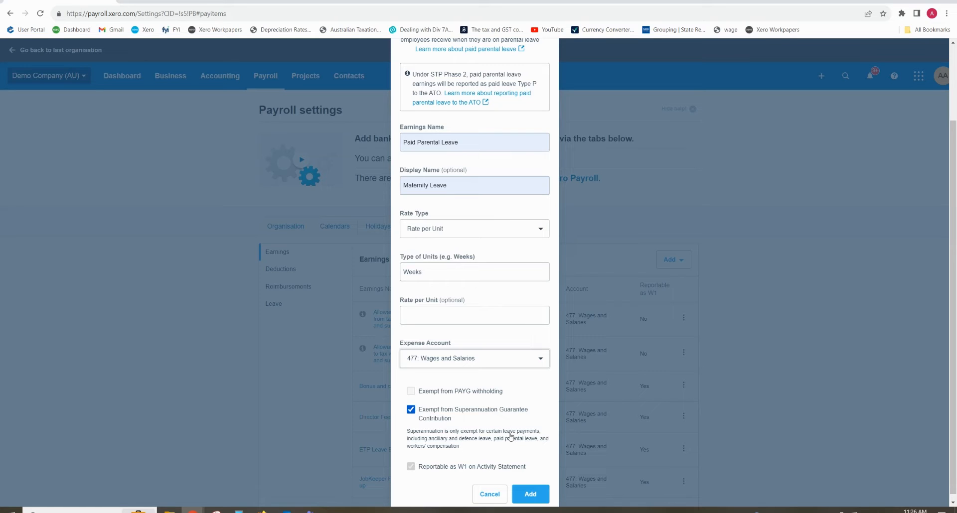
{"action": "left_click", "coordinate": [530, 495]}
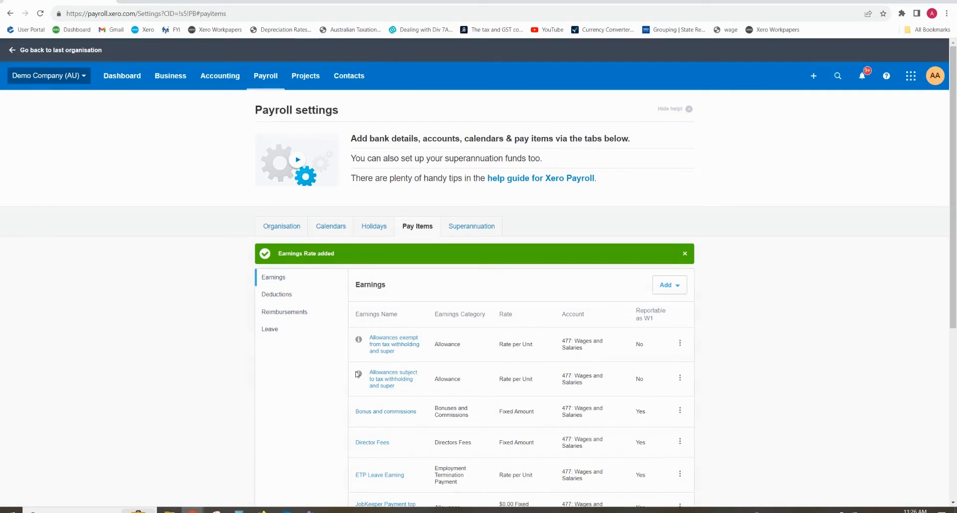
{"action": "scroll", "coordinate": [317, 403], "scroll_direction": "down", "scroll_amount": 4}
{"action": "scroll", "coordinate": [317, 403], "scroll_direction": "up", "scroll_amount": 4}
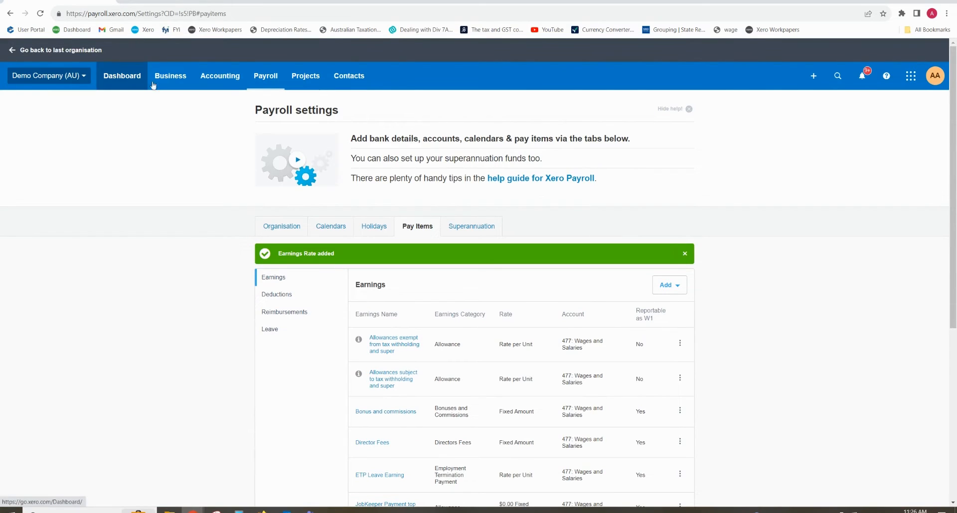
Open the payroll record of the second employee in the current employees list
{"action": "left_click", "coordinate": [267, 77]}
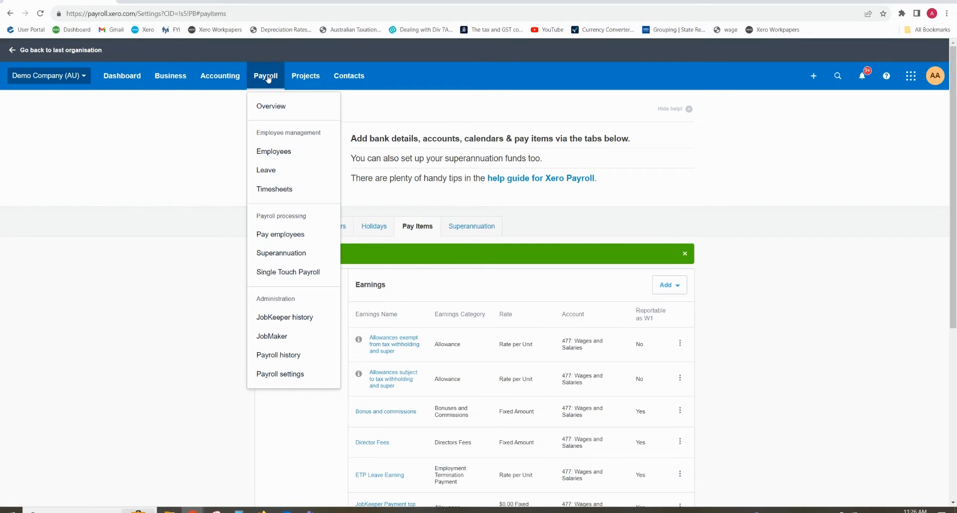
{"action": "left_click", "coordinate": [277, 151]}
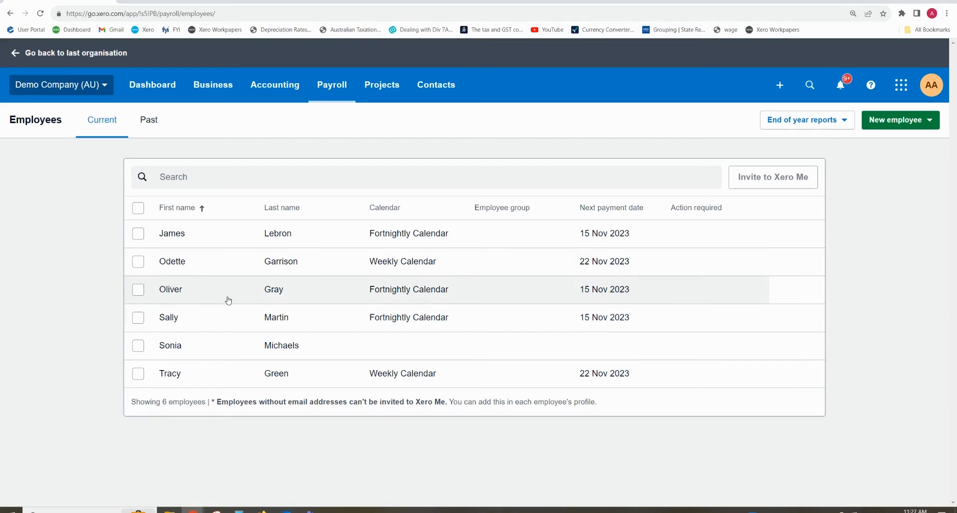
{"action": "left_click", "coordinate": [174, 269]}
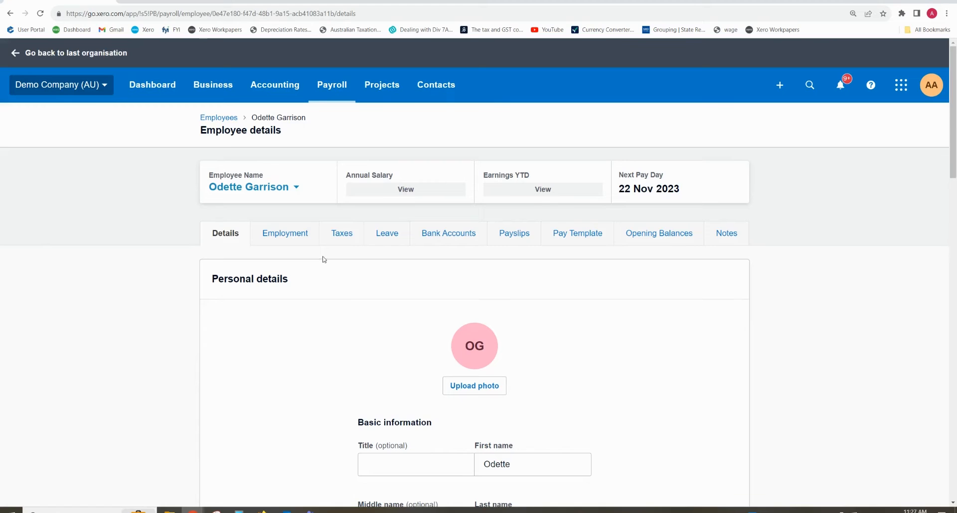
Review the employee's employment details and tax settings, including employment basis, payroll calendar and tax-free threshold
{"action": "left_click", "coordinate": [299, 241]}
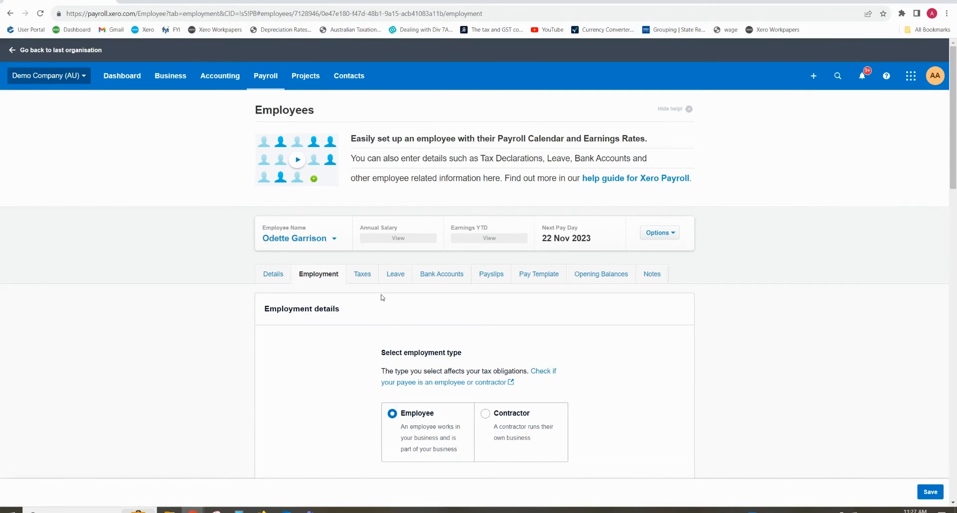
{"action": "scroll", "coordinate": [382, 305], "scroll_direction": "down", "scroll_amount": 5}
{"action": "scroll", "coordinate": [368, 279], "scroll_direction": "up", "scroll_amount": 5}
{"action": "left_click", "coordinate": [368, 280]}
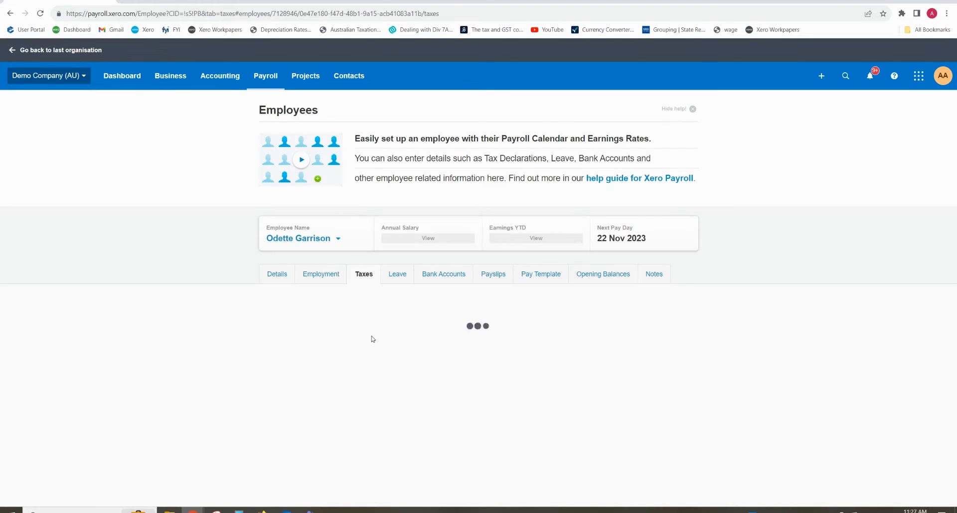
{"action": "scroll", "coordinate": [370, 349], "scroll_direction": "down", "scroll_amount": 12}
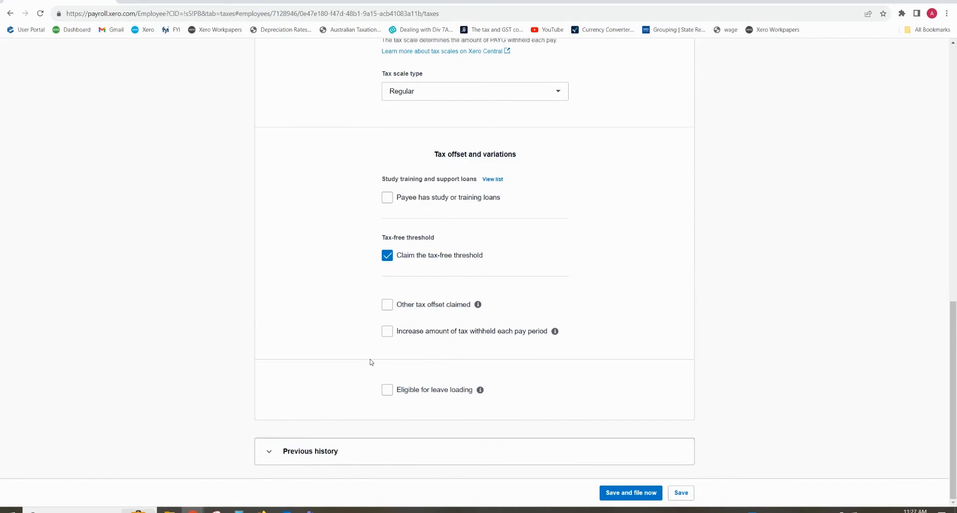
{"action": "scroll", "coordinate": [370, 363], "scroll_direction": "up", "scroll_amount": 12}
{"action": "left_click", "coordinate": [326, 286]}
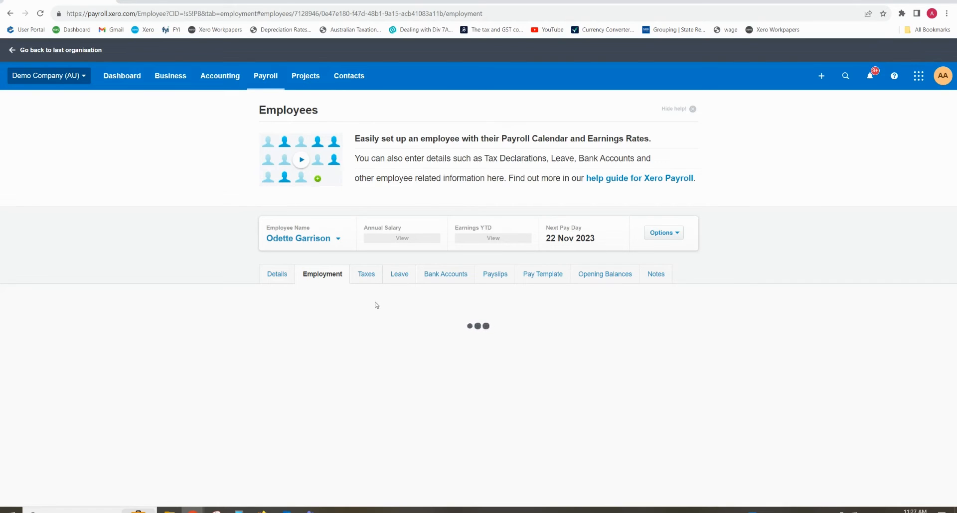
{"action": "scroll", "coordinate": [376, 305], "scroll_direction": "down", "scroll_amount": 7}
{"action": "scroll", "coordinate": [376, 305], "scroll_direction": "down", "scroll_amount": 5}
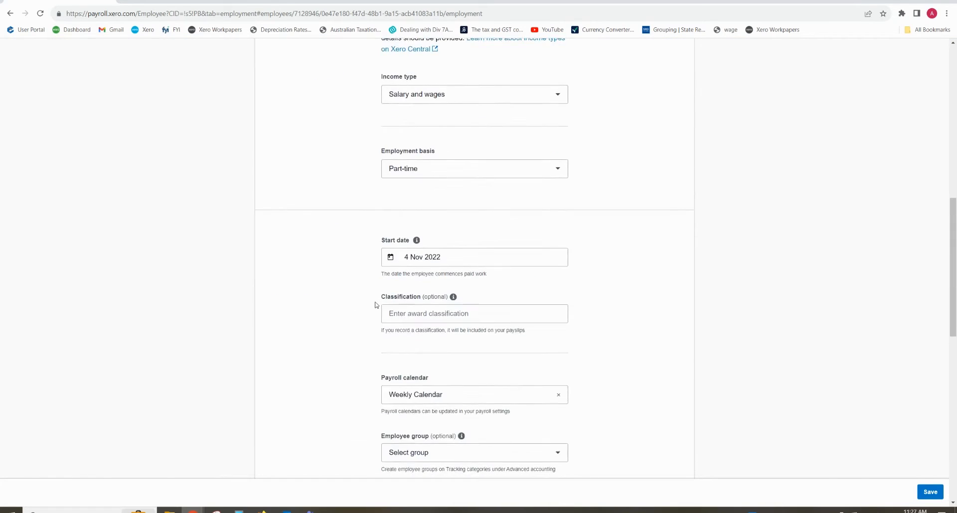
{"action": "scroll", "coordinate": [467, 280], "scroll_direction": "up", "scroll_amount": 13}
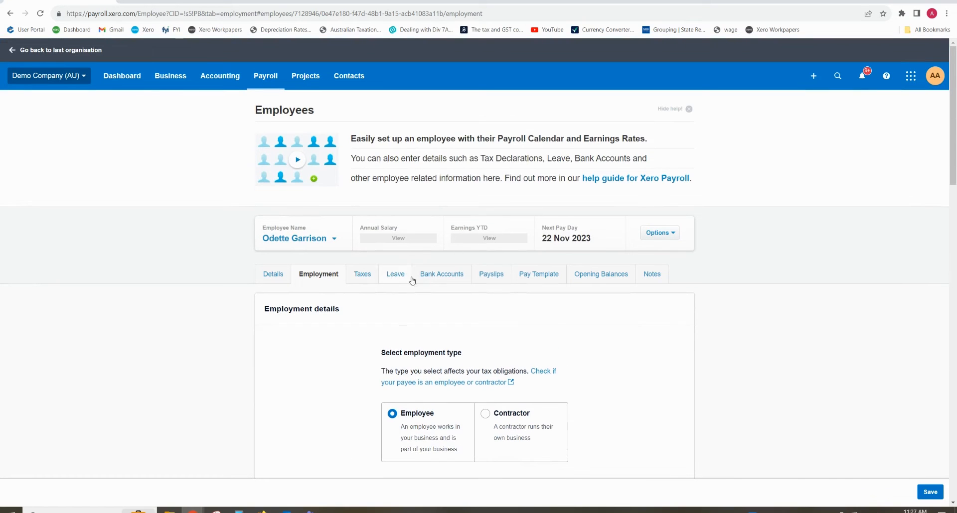
Remove the existing Paid Parental Leave, Lumpsum W and Bonus and commissions lines from the employee's pay template
{"action": "left_click", "coordinate": [546, 279]}
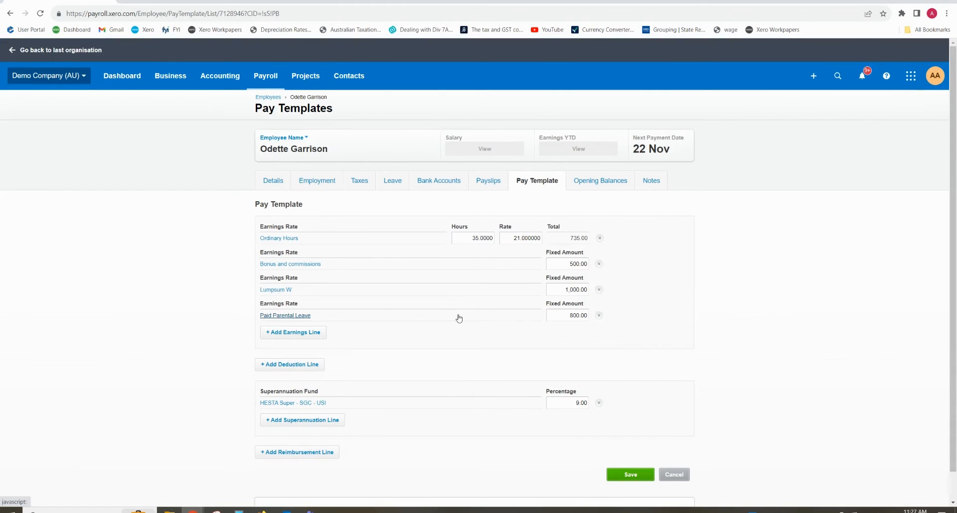
{"action": "left_click", "coordinate": [599, 315]}
{"action": "left_click", "coordinate": [600, 291]}
{"action": "left_click", "coordinate": [602, 265]}
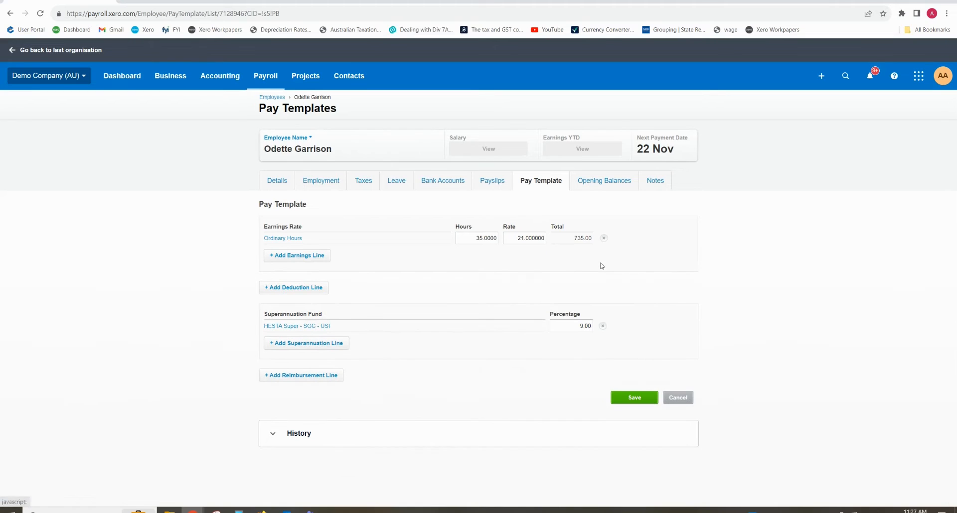
Add an earnings line for the active Paid Parental Leave rate to the pay template
{"action": "left_click", "coordinate": [299, 257]}
{"action": "left_click", "coordinate": [522, 250]}
{"action": "scroll", "coordinate": [476, 308], "scroll_direction": "down", "scroll_amount": 3}
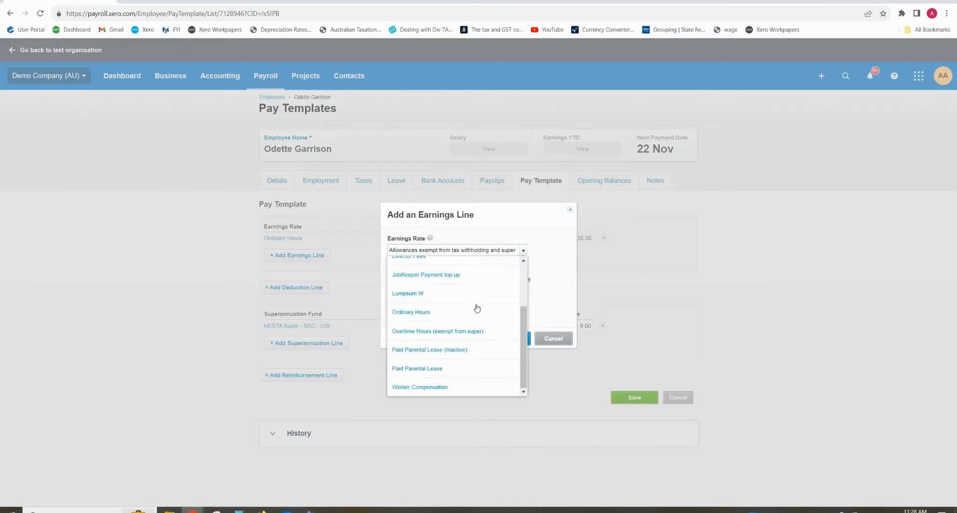
{"action": "left_click", "coordinate": [429, 374]}
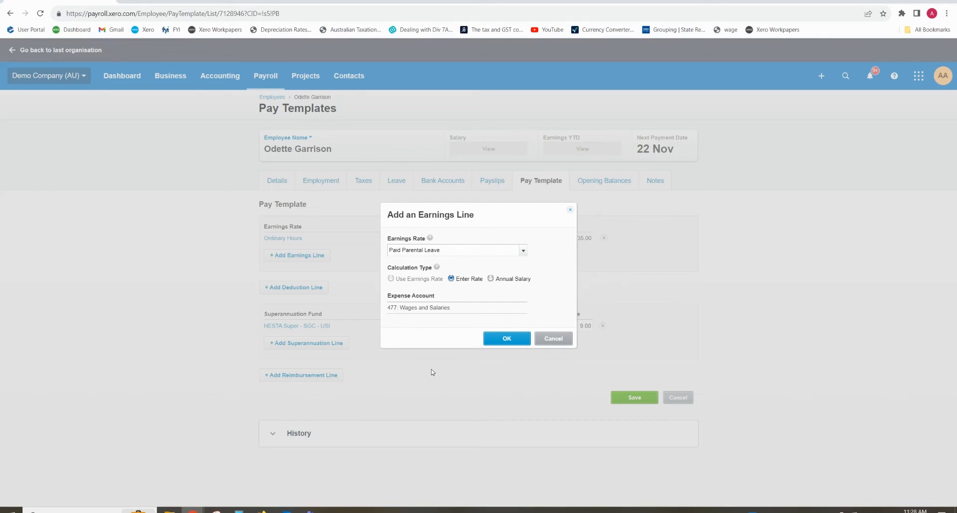
{"action": "left_click", "coordinate": [500, 342]}
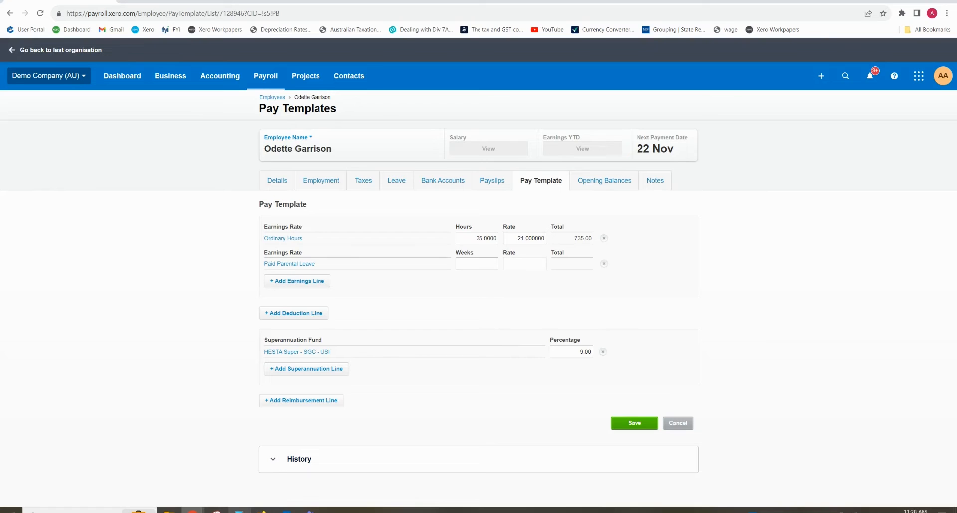
Check the weekly amount in Calculator, return to Xero and set the Paid Parental Leave rate to 882.75
{"action": "left_click", "coordinate": [239, 511]}
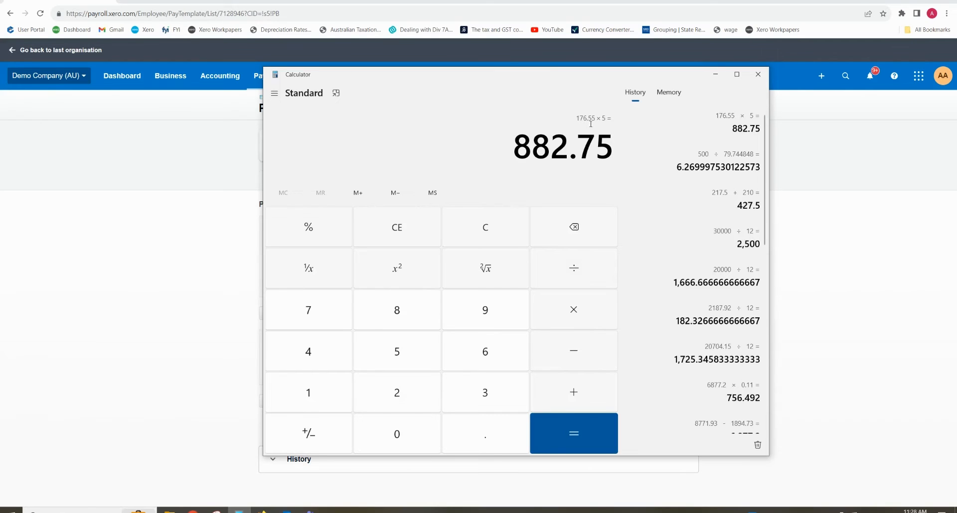
{"action": "left_click", "coordinate": [716, 78]}
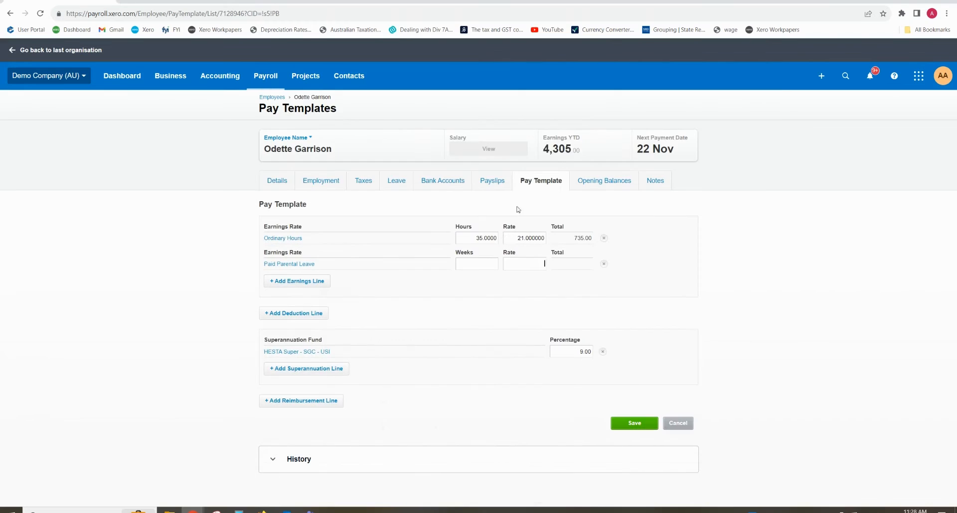
{"action": "left_click", "coordinate": [531, 263]}
{"action": "type", "text": "882.75"}
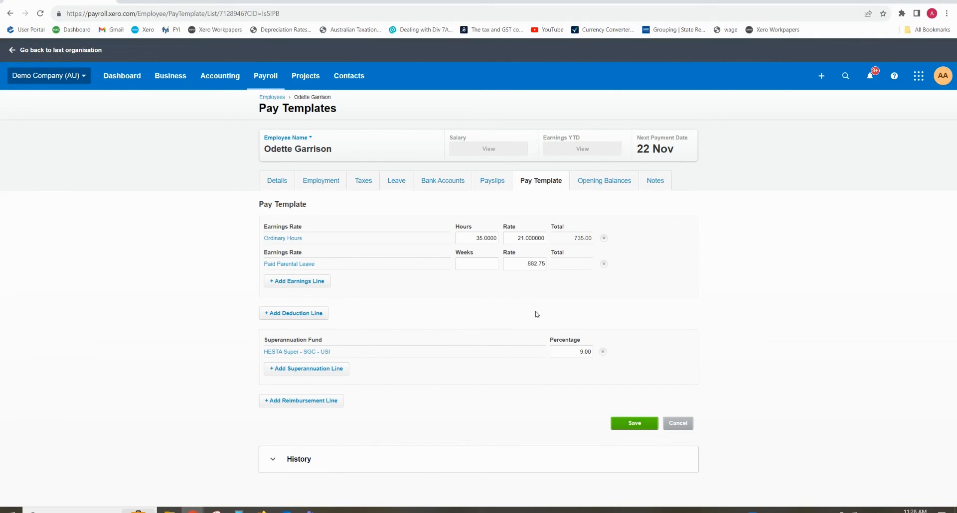
{"action": "left_click", "coordinate": [537, 314]}
Set the Ordinary Hours line to 0 hours and save the pay template
{"action": "double_click", "coordinate": [487, 239]}
{"action": "type", "text": "0"}
{"action": "left_click", "coordinate": [491, 224]}
{"action": "left_click", "coordinate": [643, 423]}
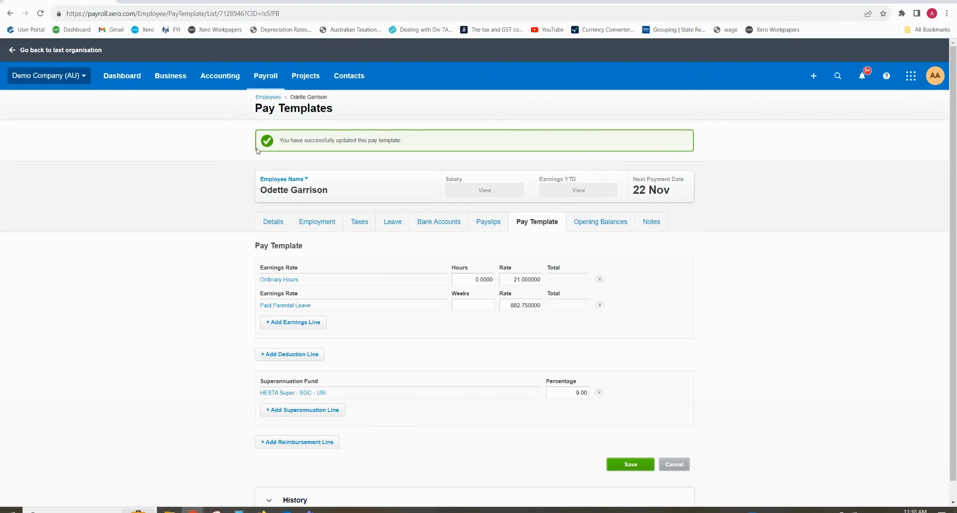
Open the draft pay run for the week ending 21 Nov 2023 in Pay Employees and delete it
{"action": "left_click", "coordinate": [266, 82]}
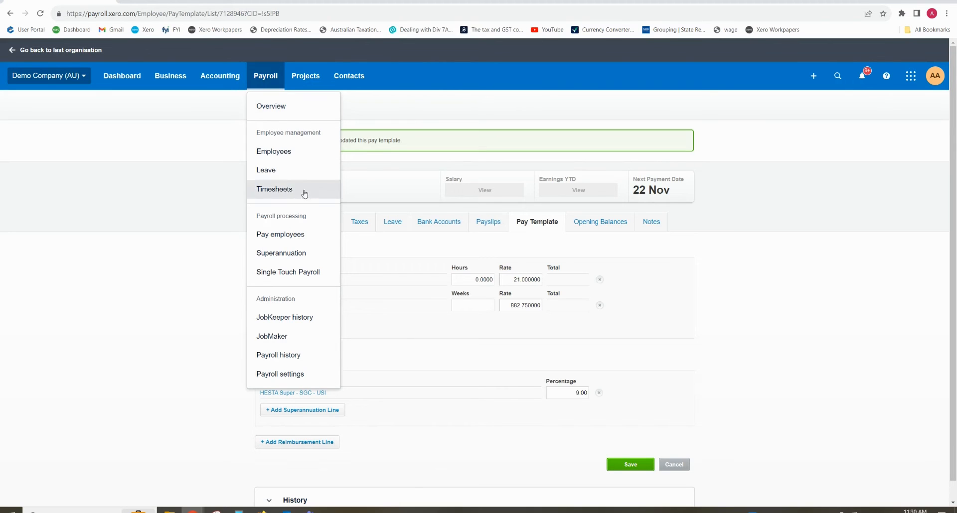
{"action": "right_click", "coordinate": [289, 235]}
{"action": "left_click", "coordinate": [337, 247]}
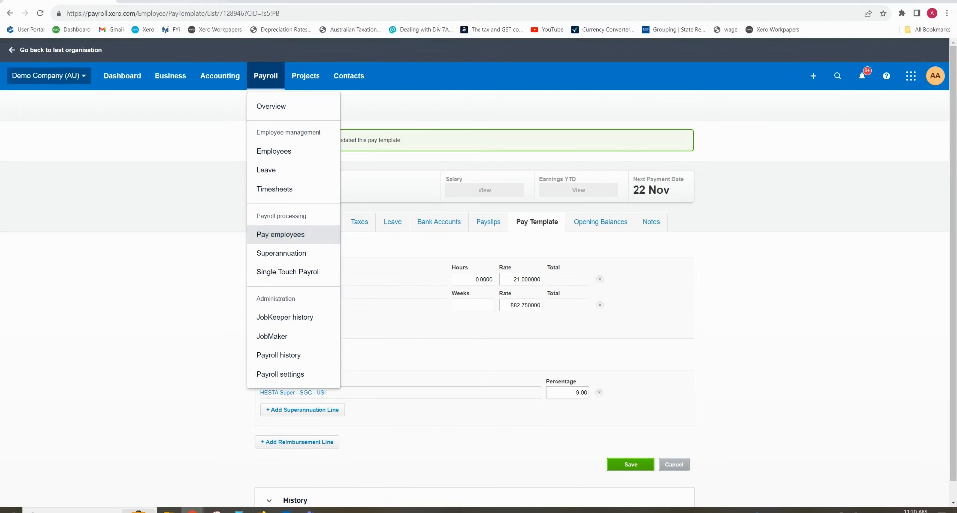
{"action": "left_click", "coordinate": [336, 247]}
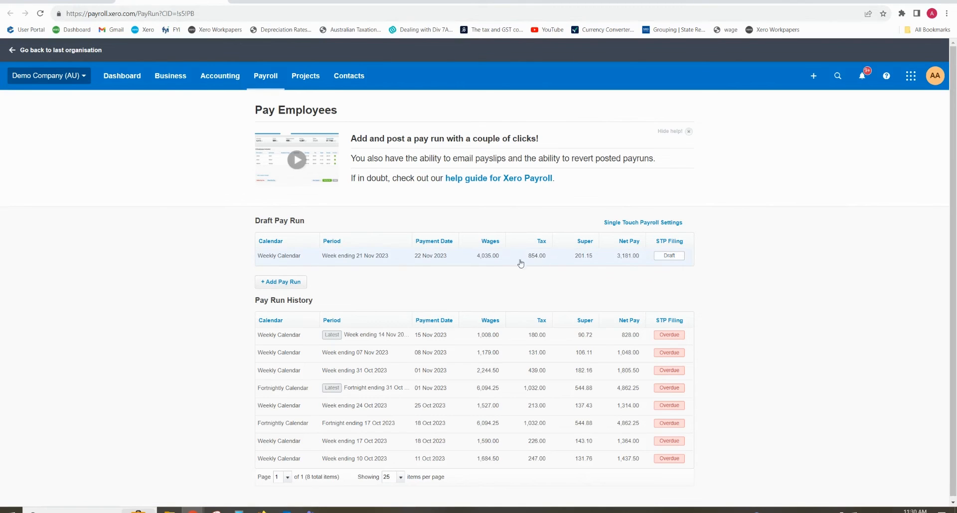
{"action": "left_click", "coordinate": [490, 261]}
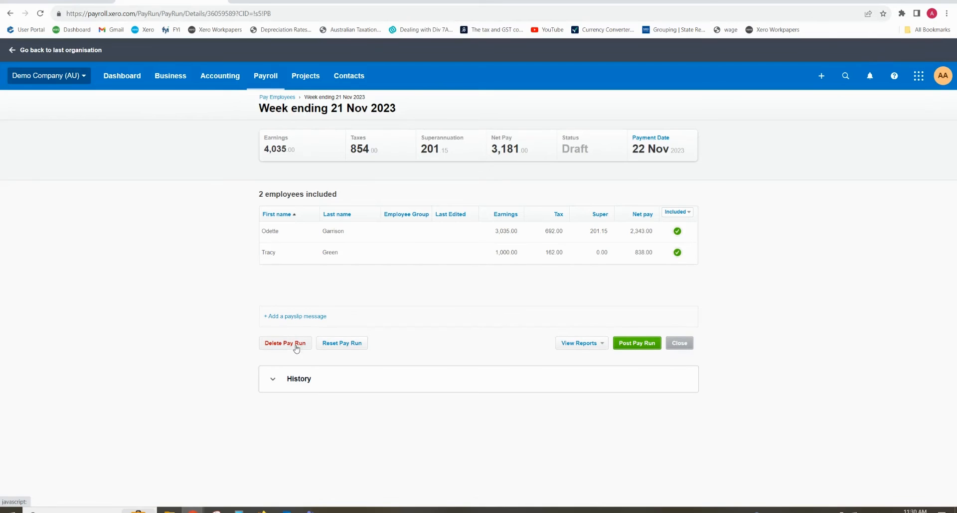
{"action": "left_click", "coordinate": [295, 344]}
{"action": "left_click", "coordinate": [487, 297]}
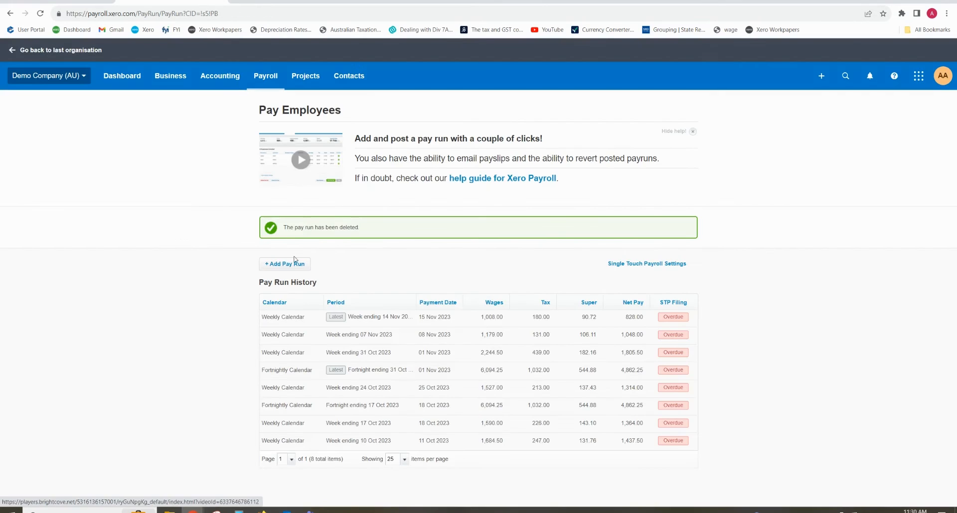
Add a new pay run for the period Weekly Calendar: Week ending 21 Nov 2023
{"action": "left_click", "coordinate": [295, 263]}
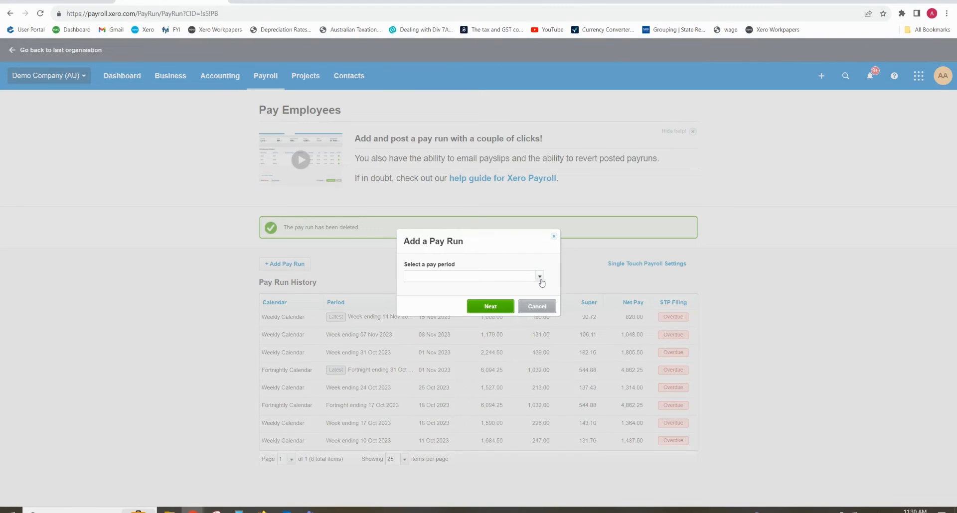
{"action": "left_click", "coordinate": [540, 278]}
{"action": "left_click", "coordinate": [485, 313]}
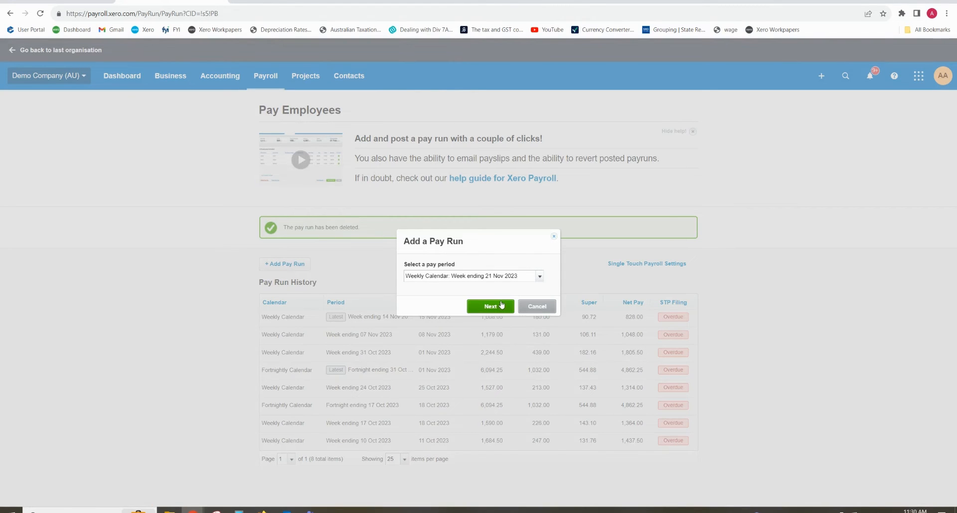
{"action": "left_click", "coordinate": [501, 305]}
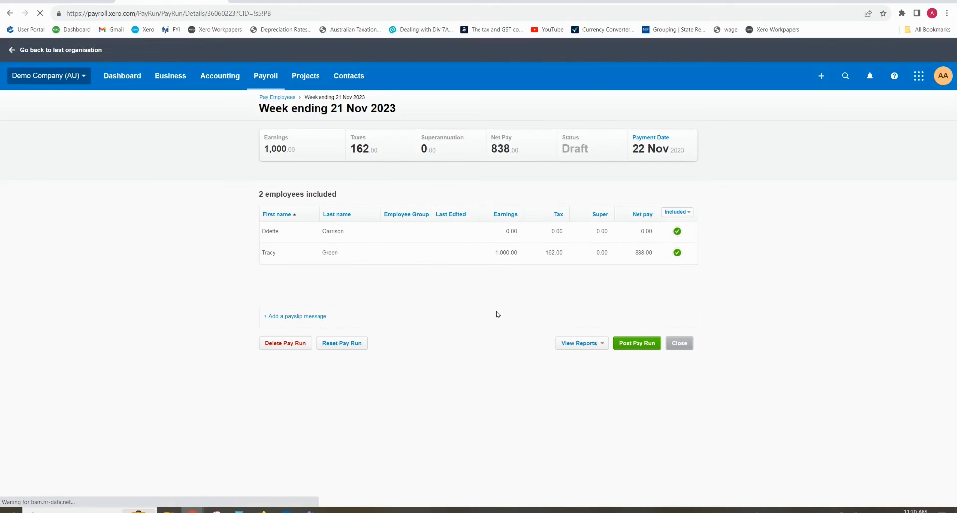
In the payslip of the employee on parental leave, remove the Ordinary Hours line and set Paid Parental Leave to 1 week
{"action": "left_click", "coordinate": [329, 236]}
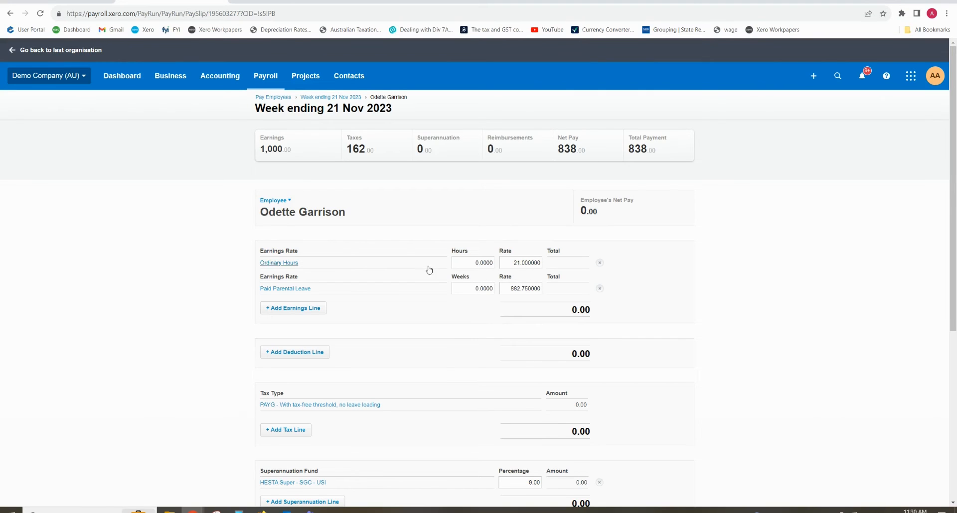
{"action": "left_click", "coordinate": [600, 264]}
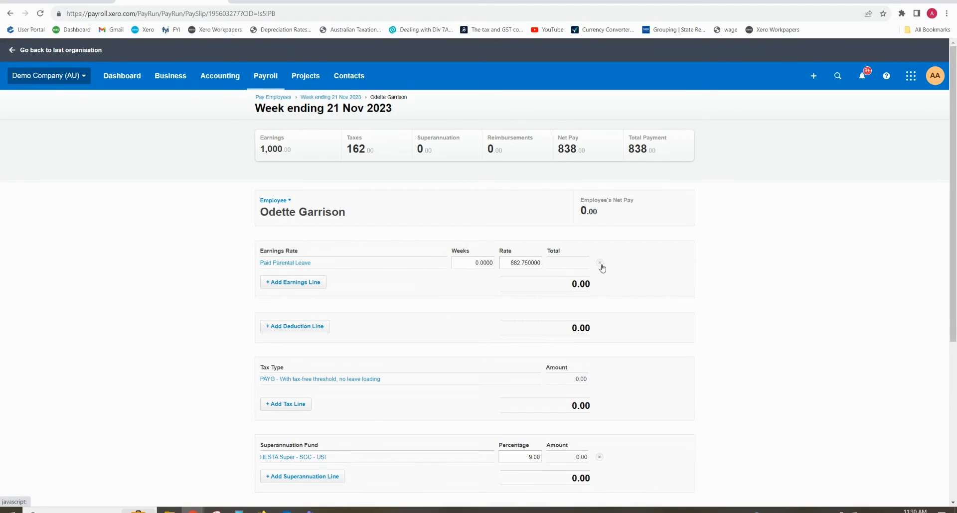
{"action": "left_click", "coordinate": [480, 263]}
{"action": "type", "text": "1"}
{"action": "left_click", "coordinate": [494, 301]}
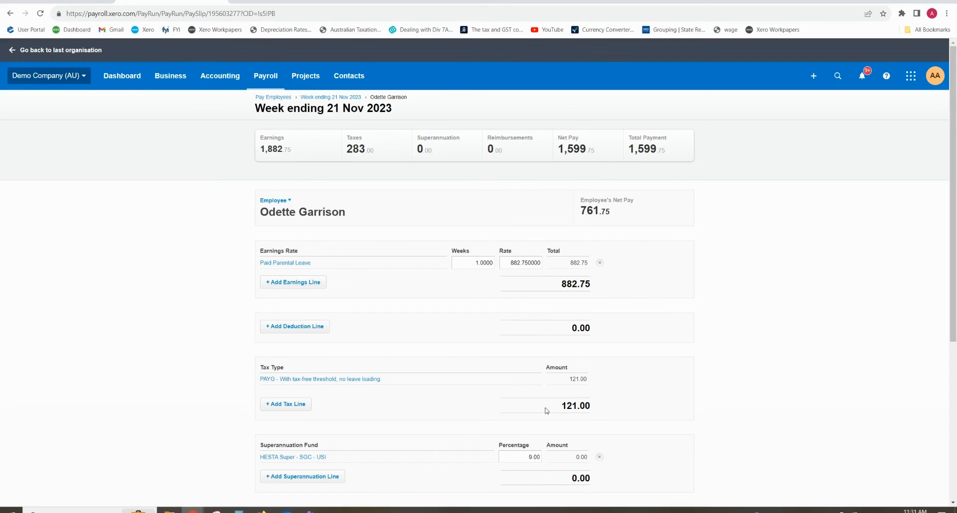
Review the payslip's tax, superannuation and leave lines, dismiss the email notification, then save and close the payslip
{"action": "scroll", "coordinate": [607, 371], "scroll_direction": "down", "scroll_amount": 2}
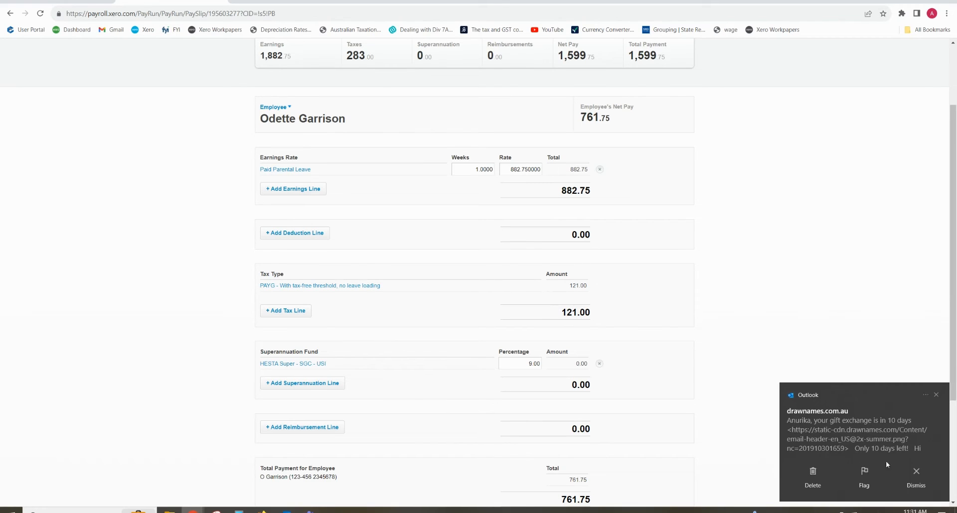
{"action": "left_click", "coordinate": [914, 477]}
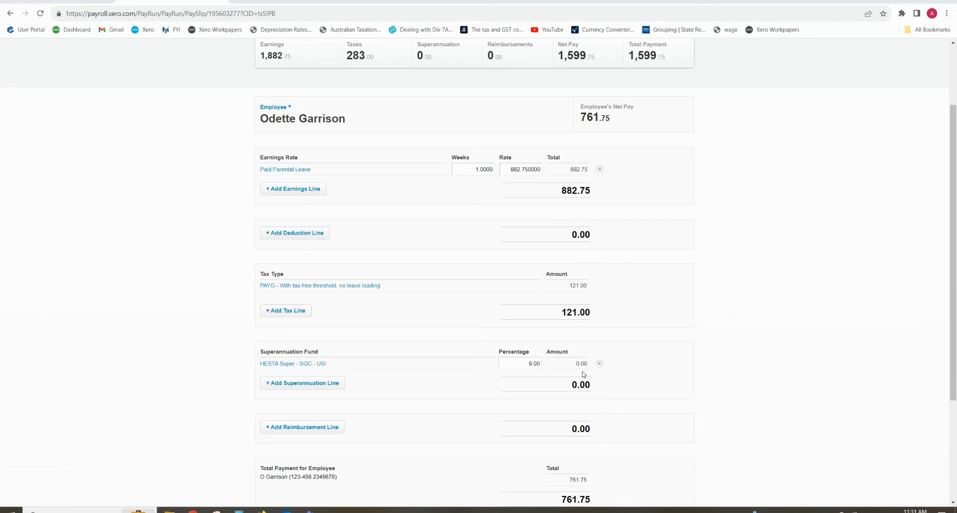
{"action": "left_click", "coordinate": [905, 474]}
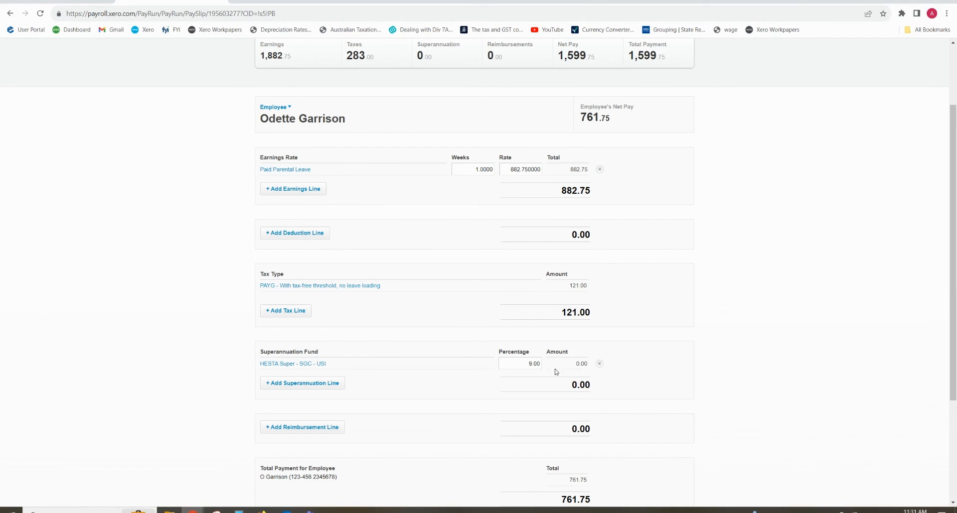
{"action": "scroll", "coordinate": [567, 374], "scroll_direction": "down", "scroll_amount": 3}
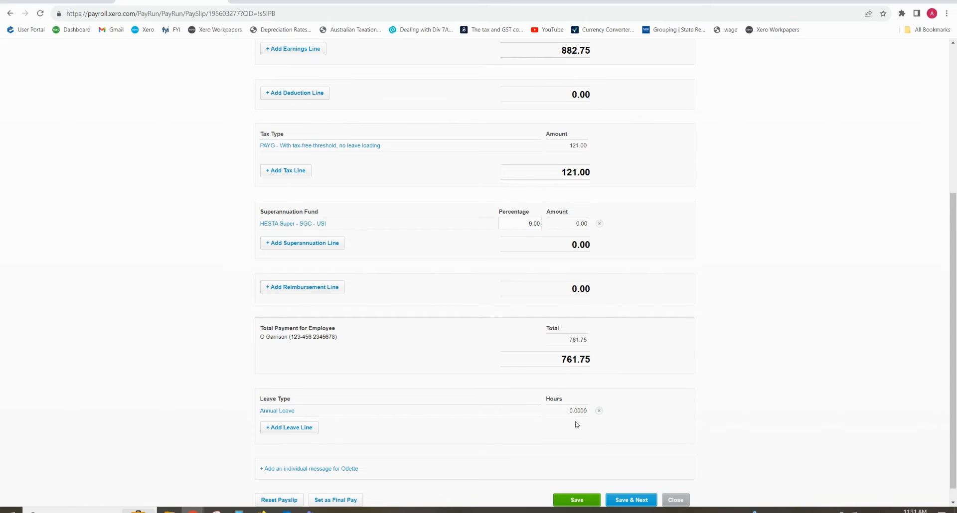
{"action": "scroll", "coordinate": [532, 393], "scroll_direction": "up", "scroll_amount": 4}
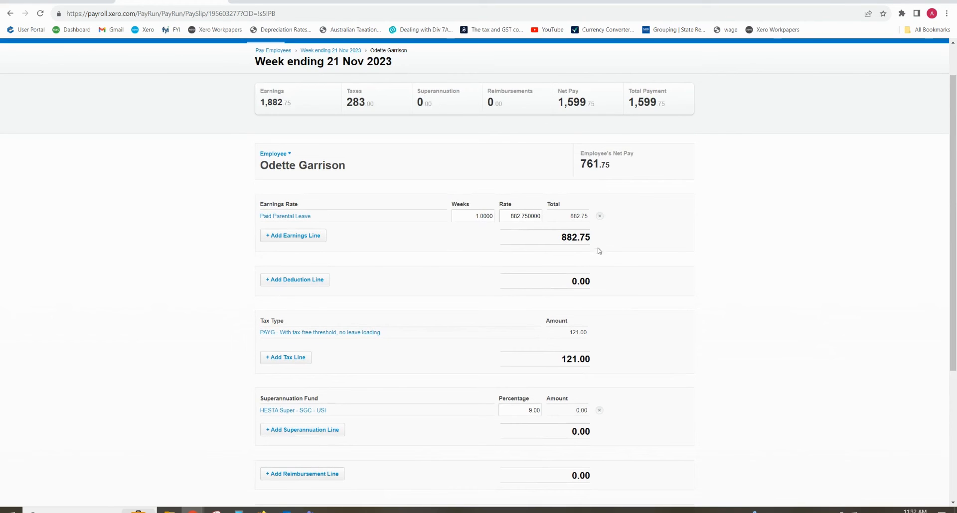
{"action": "scroll", "coordinate": [590, 321], "scroll_direction": "down", "scroll_amount": 4}
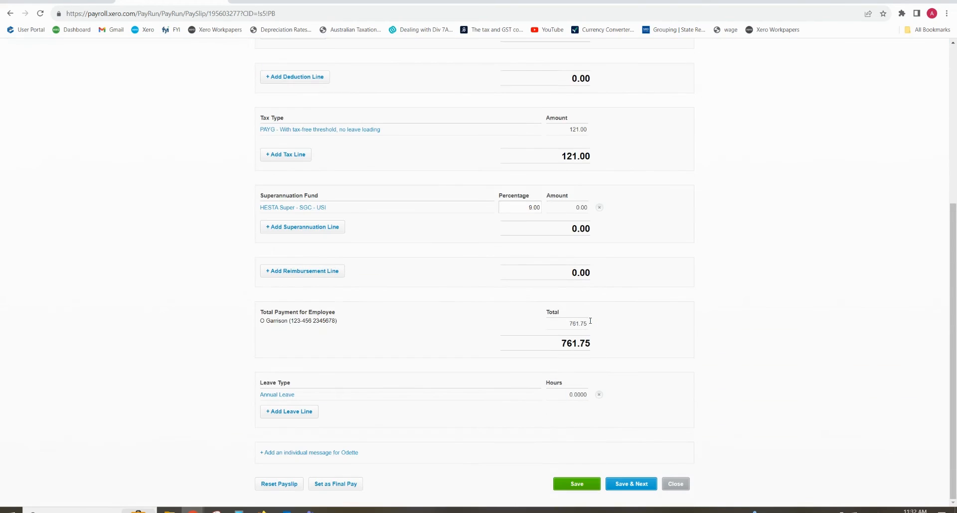
{"action": "left_click", "coordinate": [577, 484]}
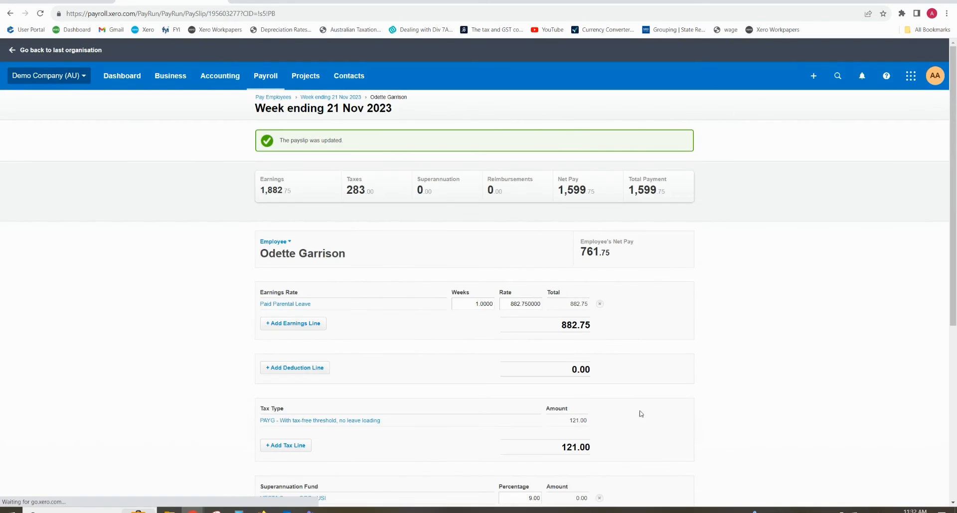
{"action": "left_click", "coordinate": [676, 486]}
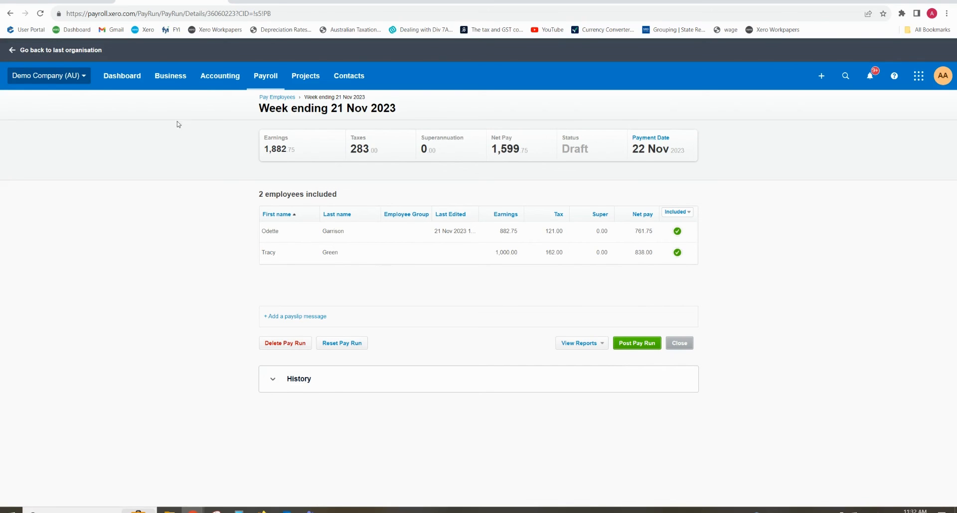
Open the Business Bank Account's reconciliation page and find the 2,000.00 Jakaranda Maple Systems deposit
{"action": "left_click", "coordinate": [128, 86]}
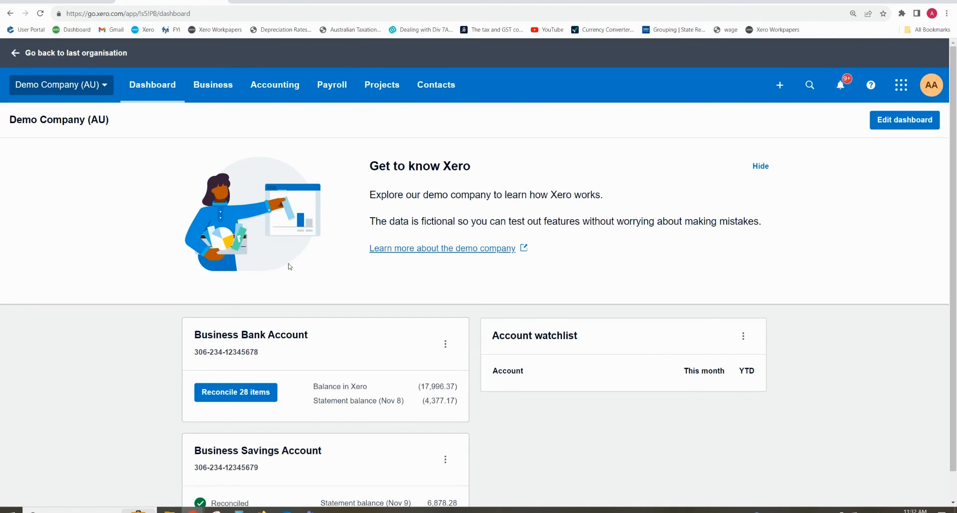
{"action": "scroll", "coordinate": [285, 283], "scroll_direction": "down", "scroll_amount": 4}
{"action": "left_click", "coordinate": [267, 320]}
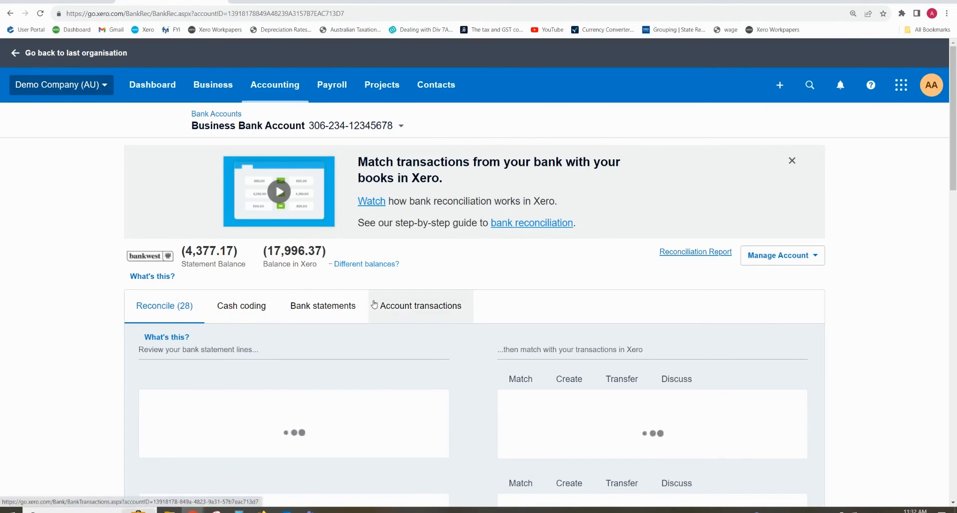
{"action": "scroll", "coordinate": [374, 304], "scroll_direction": "down", "scroll_amount": 3}
{"action": "scroll", "coordinate": [374, 304], "scroll_direction": "down", "scroll_amount": 8}
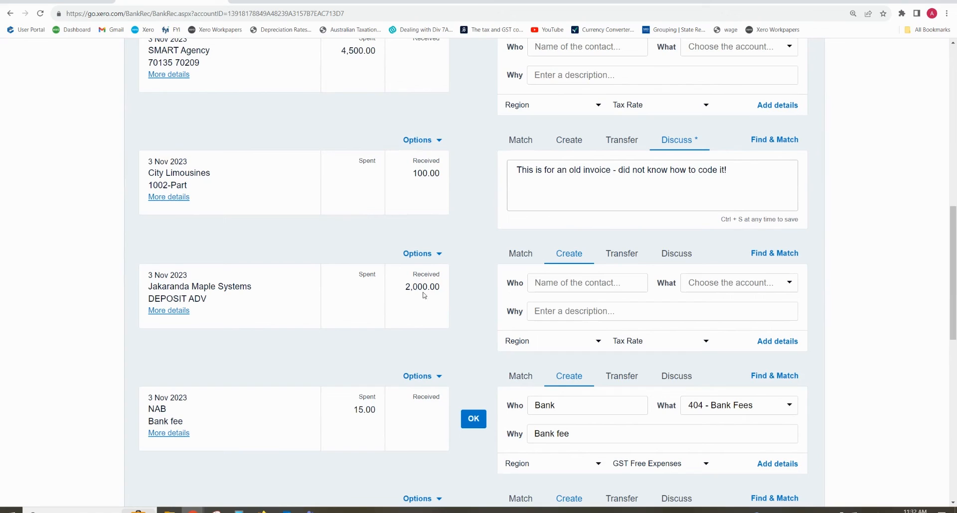
Enter Services Australia as a new contact for the 2,000.00 deposit
{"action": "left_click", "coordinate": [564, 285]}
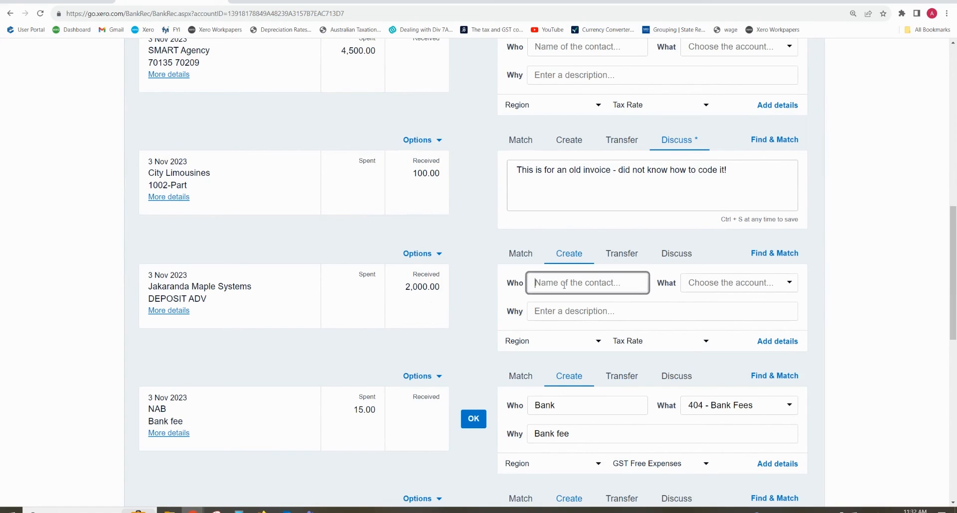
{"action": "type", "text": "Services Au"}
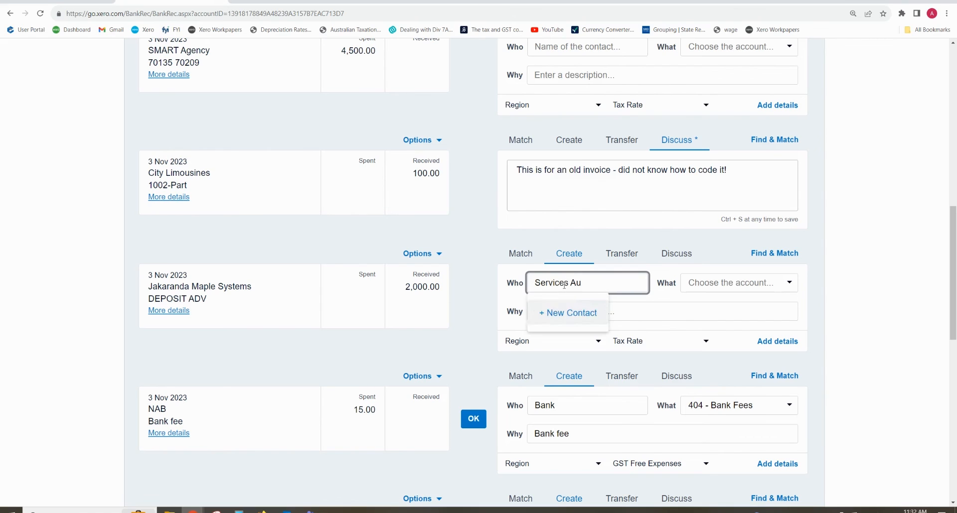
{"action": "type", "text": "stralia"}
{"action": "left_click", "coordinate": [568, 313]}
Assign the Services Australia deposit to account 260 - Other Revenue
{"action": "left_click", "coordinate": [706, 284]}
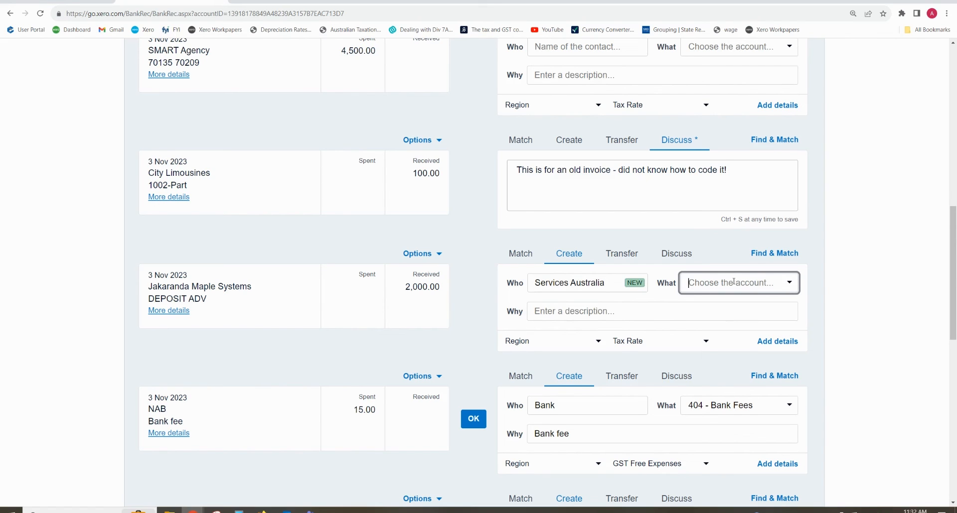
{"action": "left_click", "coordinate": [788, 284]}
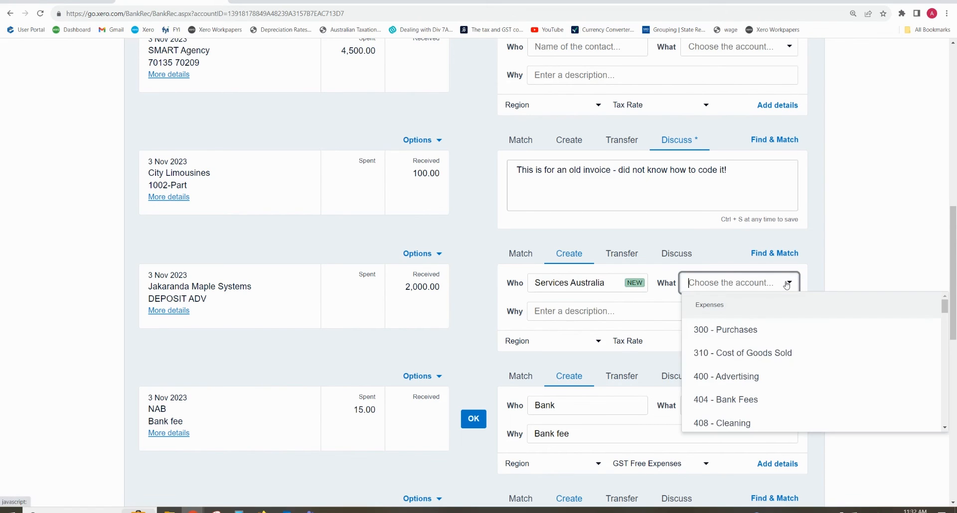
{"action": "scroll", "coordinate": [783, 354], "scroll_direction": "down", "scroll_amount": 6}
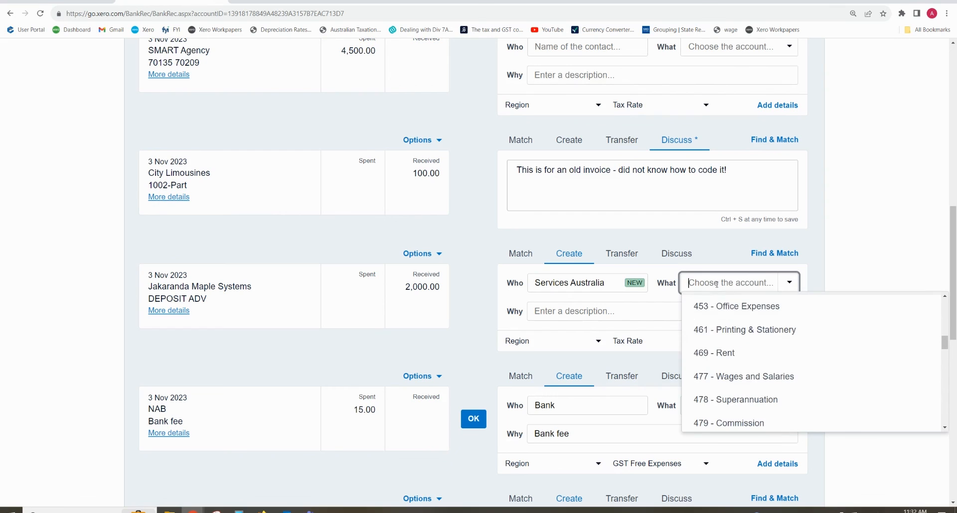
{"action": "type", "text": "oth"}
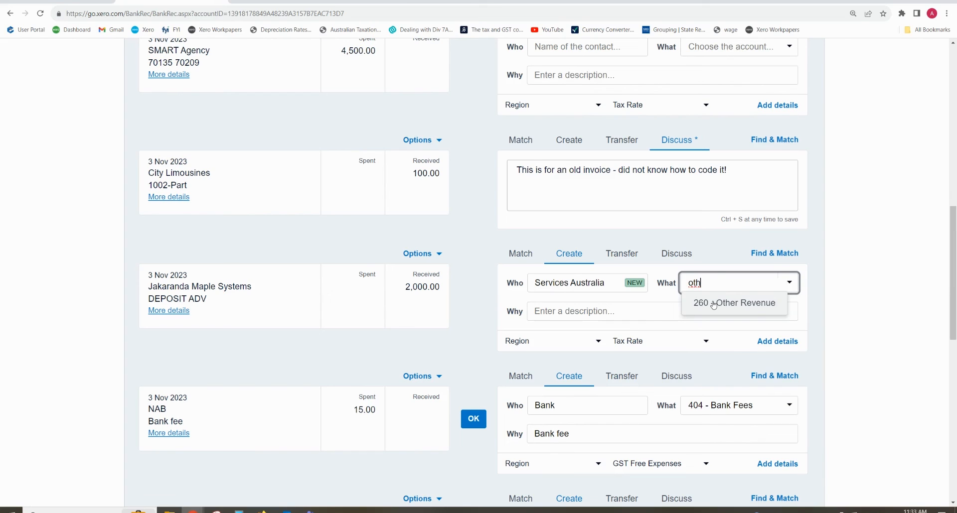
{"action": "left_click", "coordinate": [714, 304]}
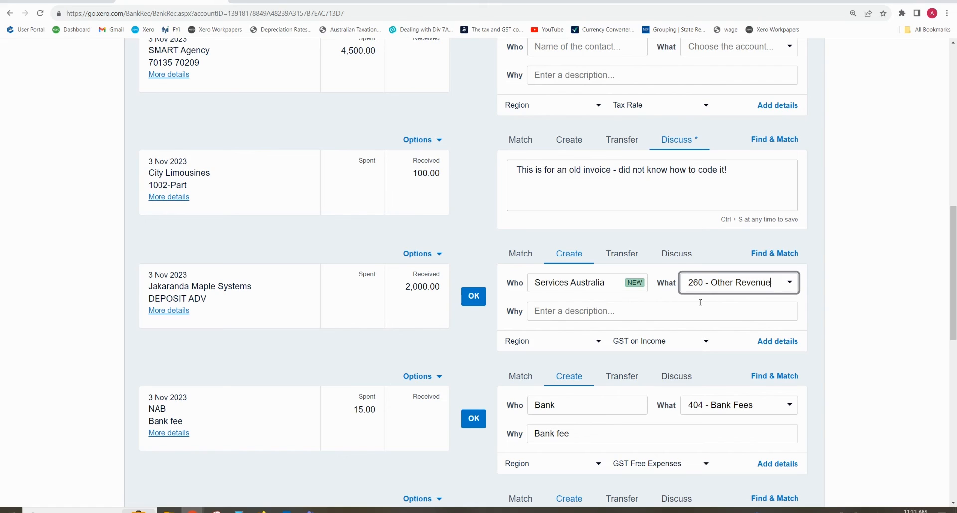
Describe the deposit as "Paid Parental Leave 05/11/2023 to 12/11/2023"
{"action": "left_click", "coordinate": [647, 309]}
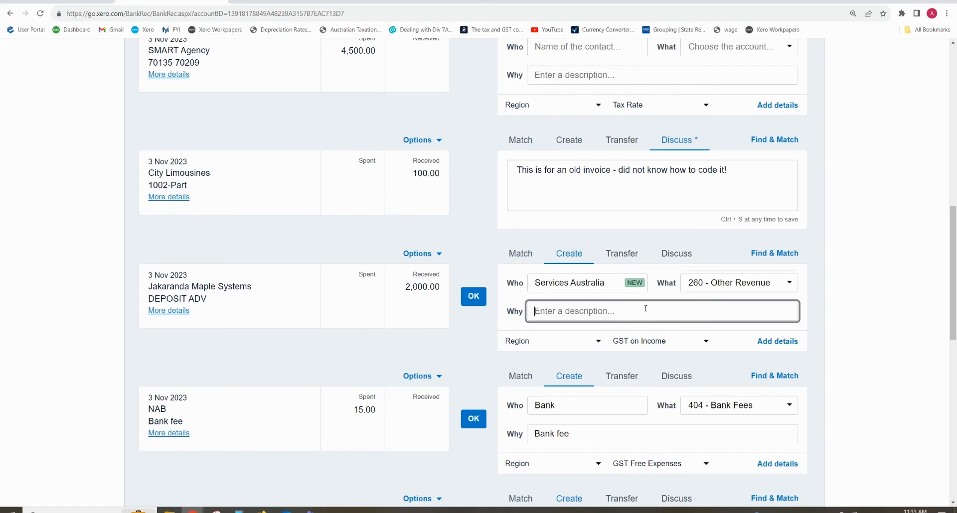
{"action": "type", "text": "Paids"}
{"action": "key", "text": "BackSpace"}
{"action": "key", "text": "BackSpace"}
{"action": "type", "text": "Parental Leave 05/11/2"}
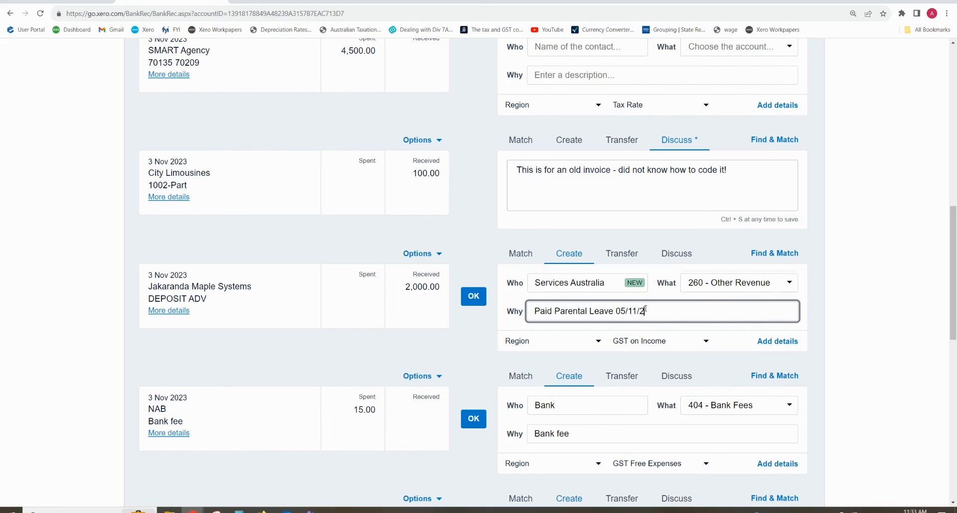
{"action": "type", "text": "023 to 12/11/2023"}
Set the deposit's tax rate to BAS Excluded and reconcile the statement line
{"action": "scroll", "coordinate": [646, 309], "scroll_direction": "up", "scroll_amount": 1}
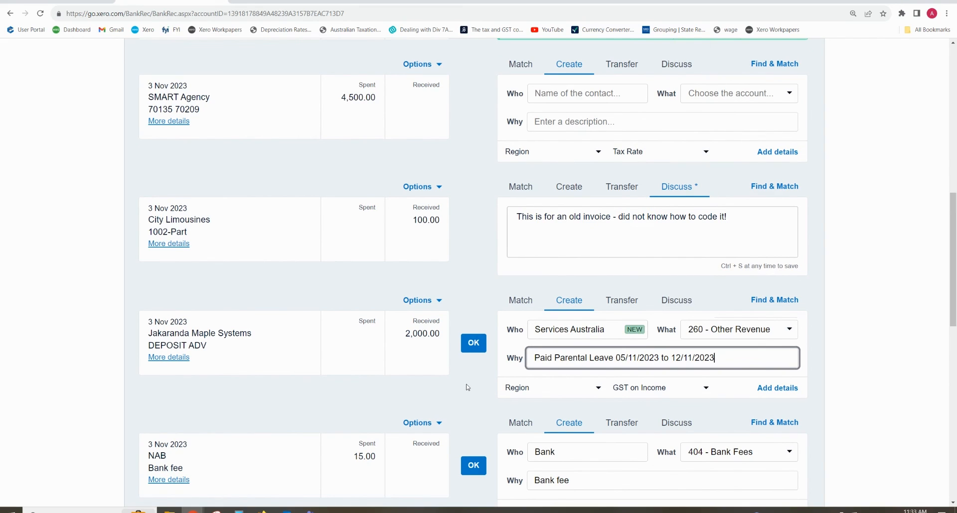
{"action": "left_click", "coordinate": [680, 390]}
{"action": "left_click", "coordinate": [649, 427]}
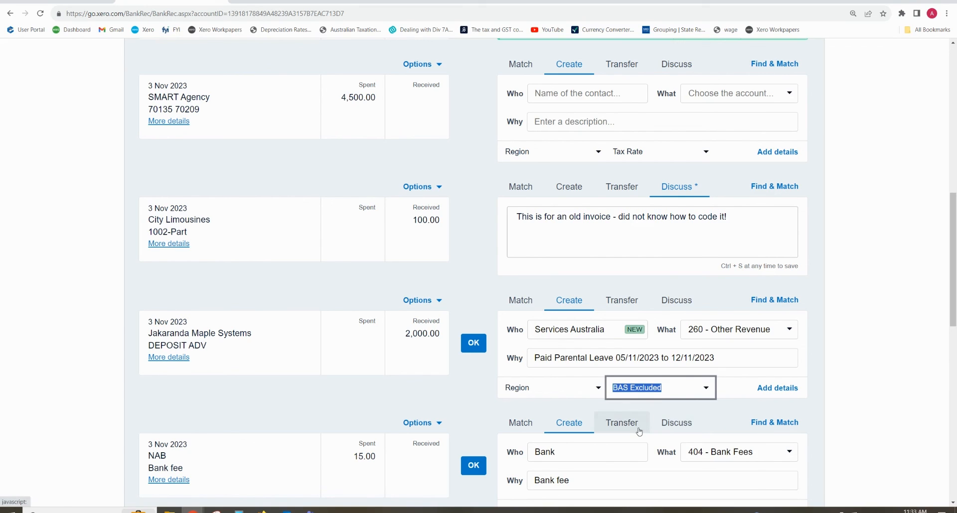
{"action": "left_click", "coordinate": [470, 400]}
{"action": "left_click", "coordinate": [473, 343]}
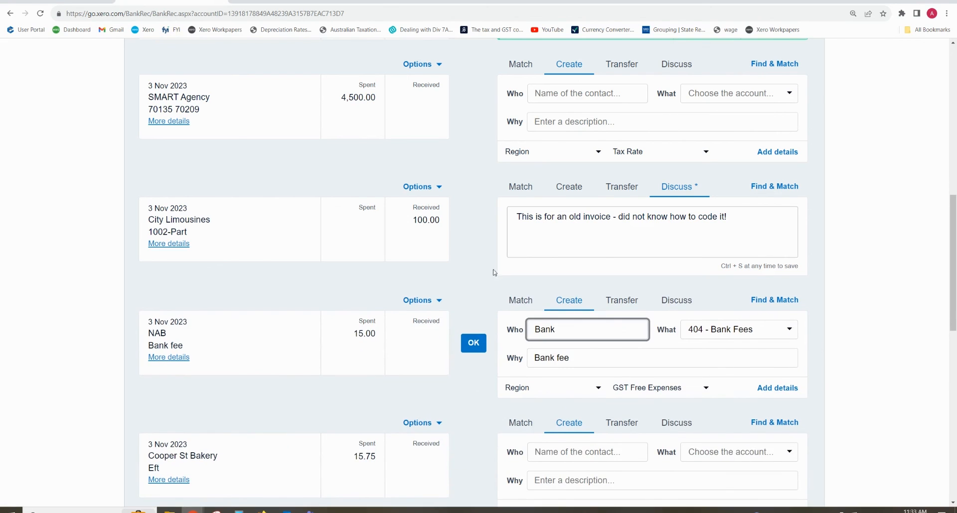
{"action": "scroll", "coordinate": [493, 273], "scroll_direction": "up", "scroll_amount": 2}
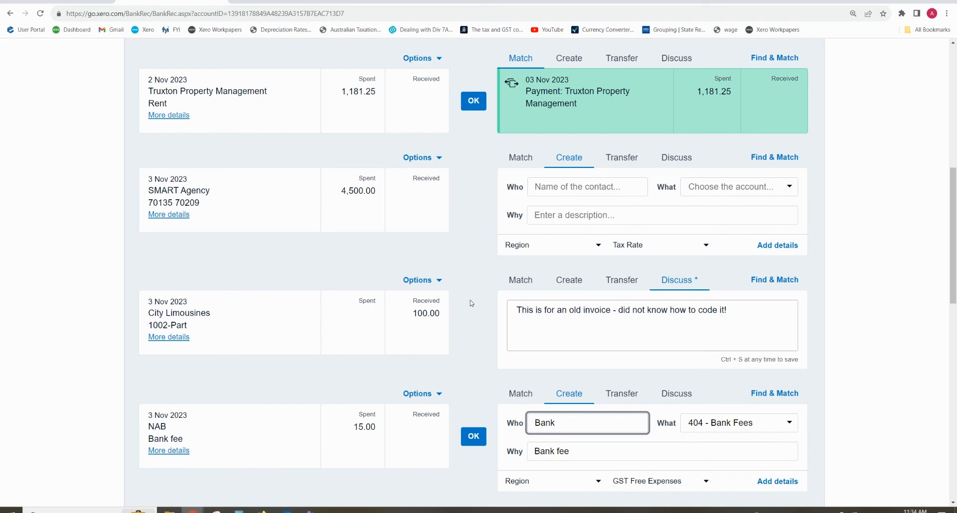
{"action": "scroll", "coordinate": [472, 303], "scroll_direction": "down", "scroll_amount": 2}
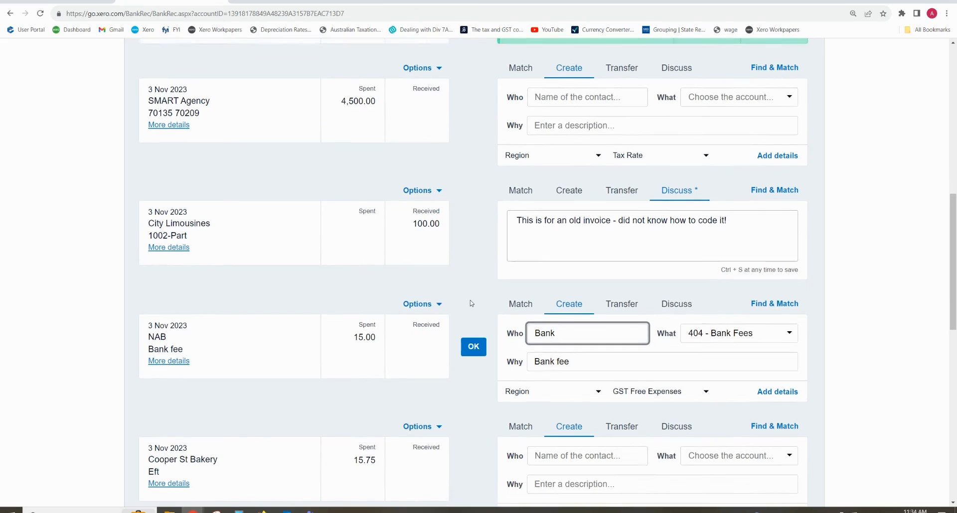
{"action": "scroll", "coordinate": [472, 303], "scroll_direction": "up", "scroll_amount": 2}
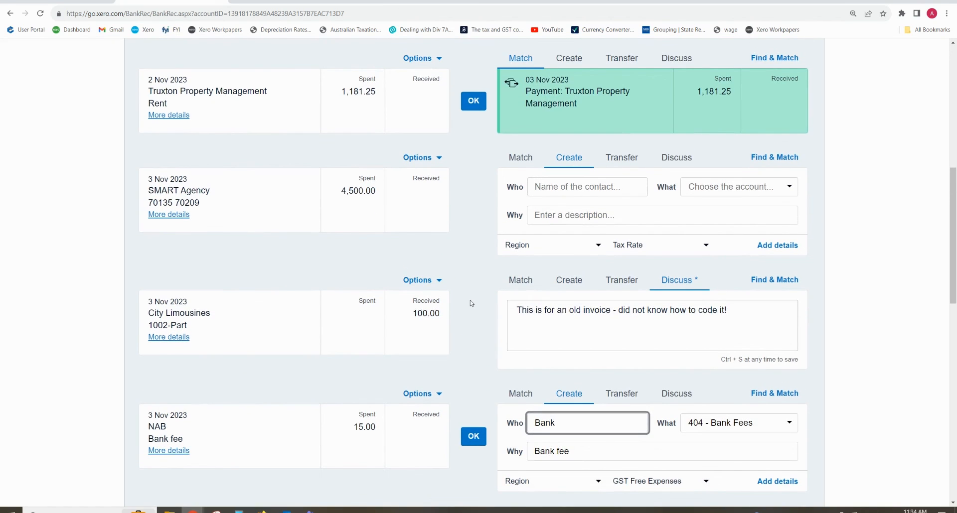
{"action": "scroll", "coordinate": [469, 309], "scroll_direction": "up", "scroll_amount": 2}
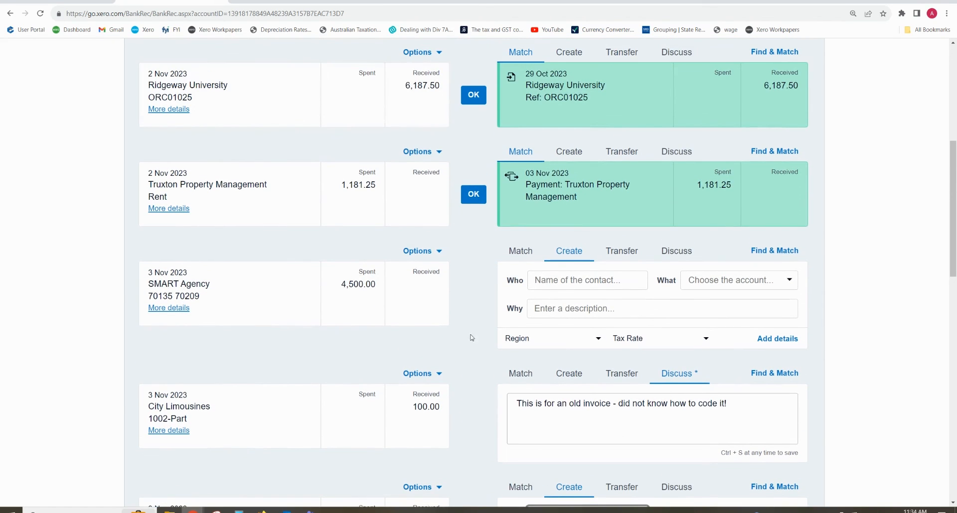